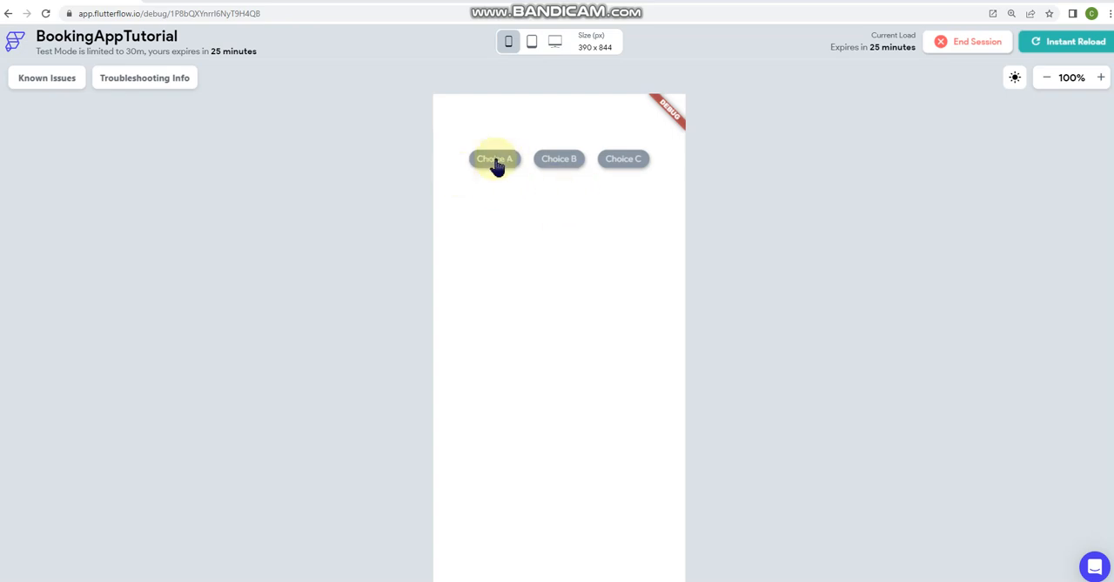
- Test the Choice A chip in the running app by selecting each of its sub-options, Choice A-1, A-2 and A-3
{"action": "left_click", "coordinate": [496, 164]}
{"action": "left_click", "coordinate": [482, 207]}
{"action": "left_click", "coordinate": [557, 207]}
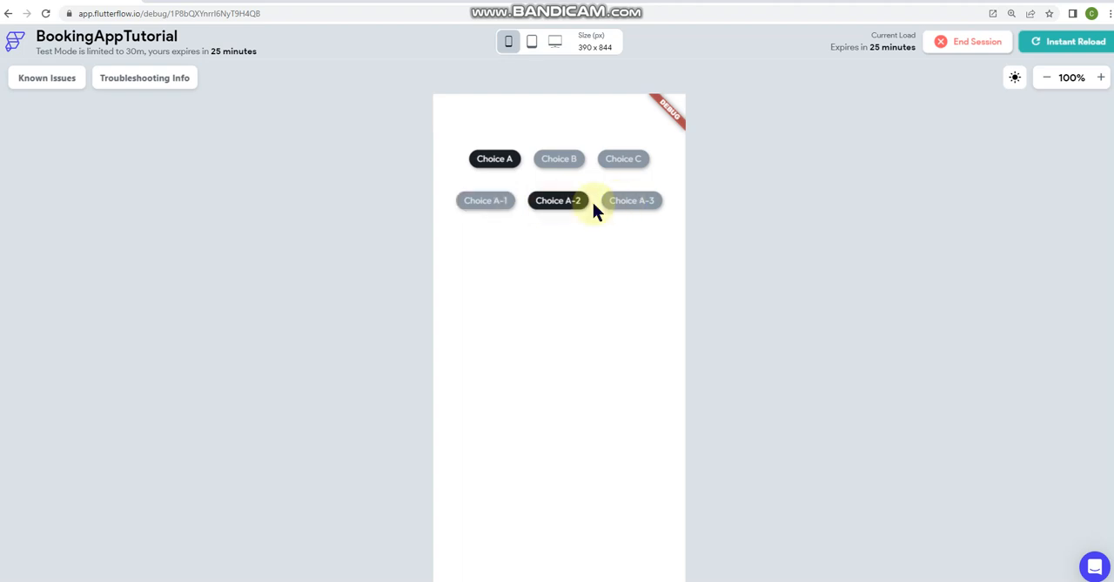
{"action": "left_click", "coordinate": [634, 207]}
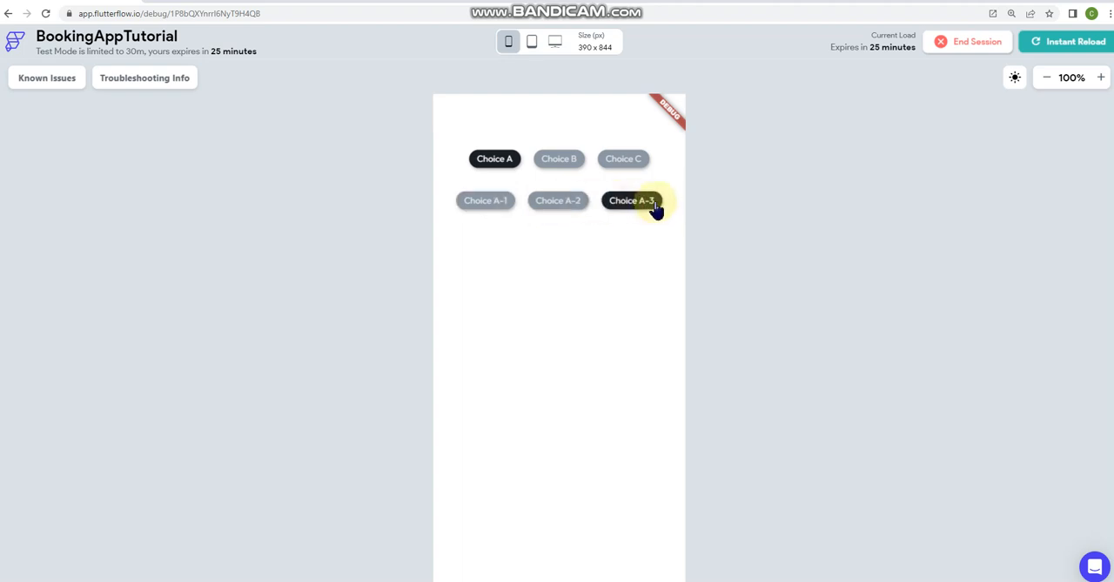
{"action": "left_click", "coordinate": [568, 204]}
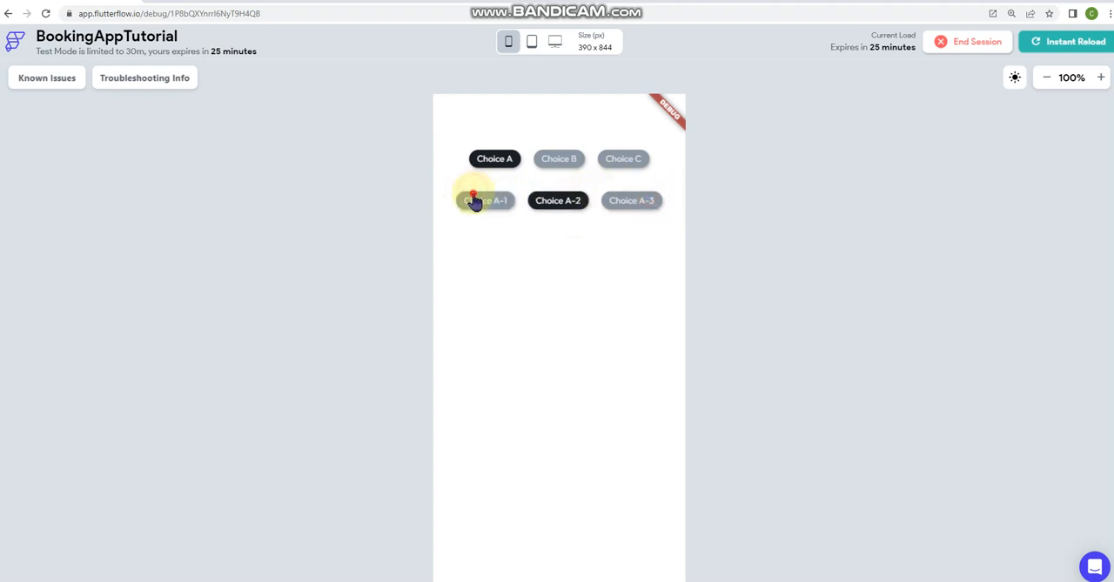
{"action": "left_click", "coordinate": [475, 202]}
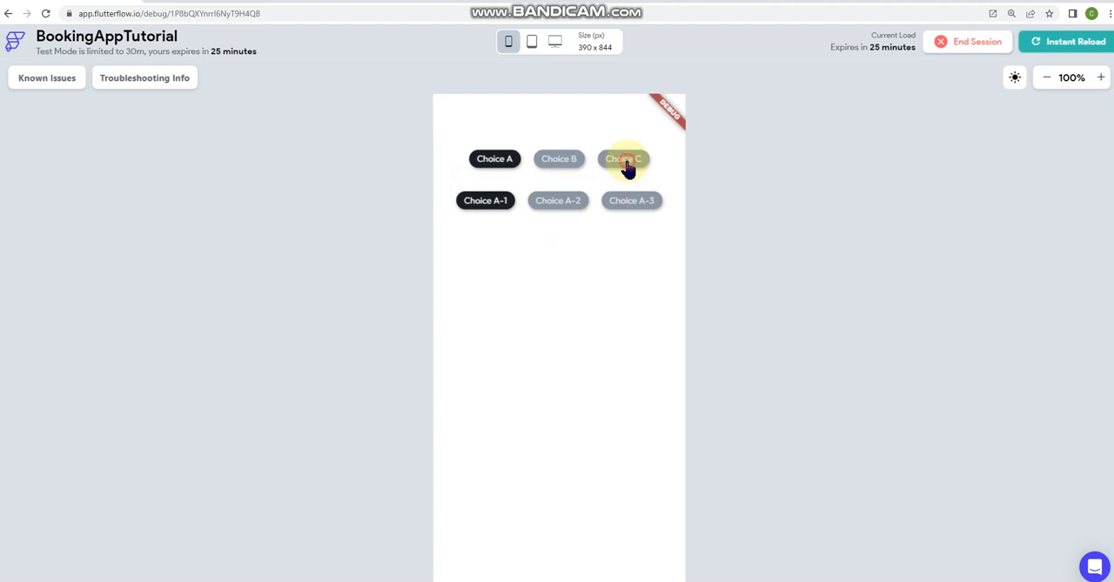
- Test Choice C and Choice B in the running app, selecting each of the sub-options Choice B-1, B-2 and B-3
{"action": "left_click", "coordinate": [627, 163]}
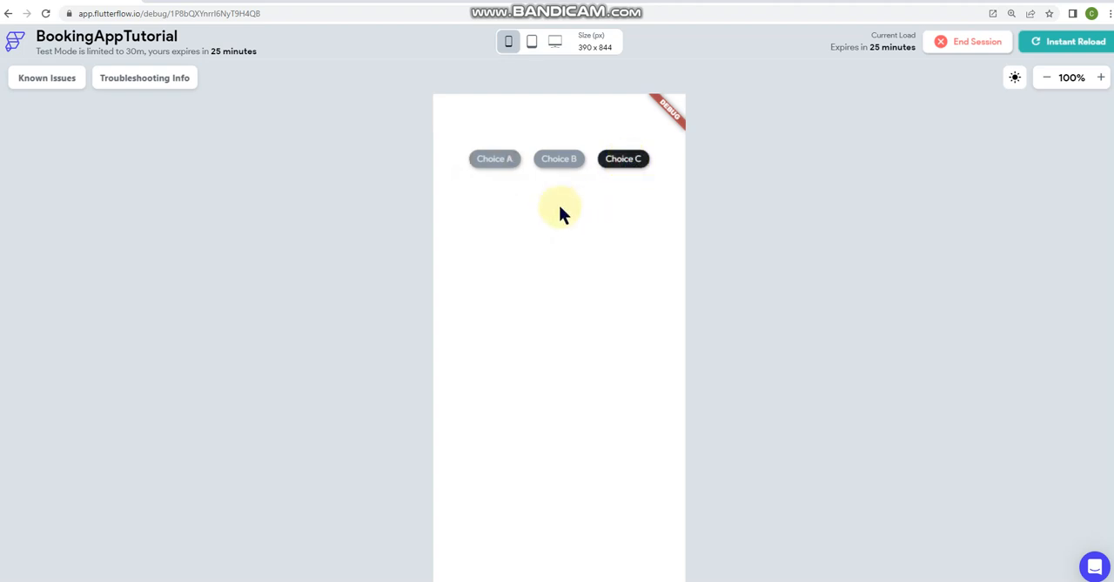
{"action": "left_click", "coordinate": [562, 160]}
{"action": "left_click", "coordinate": [492, 208]}
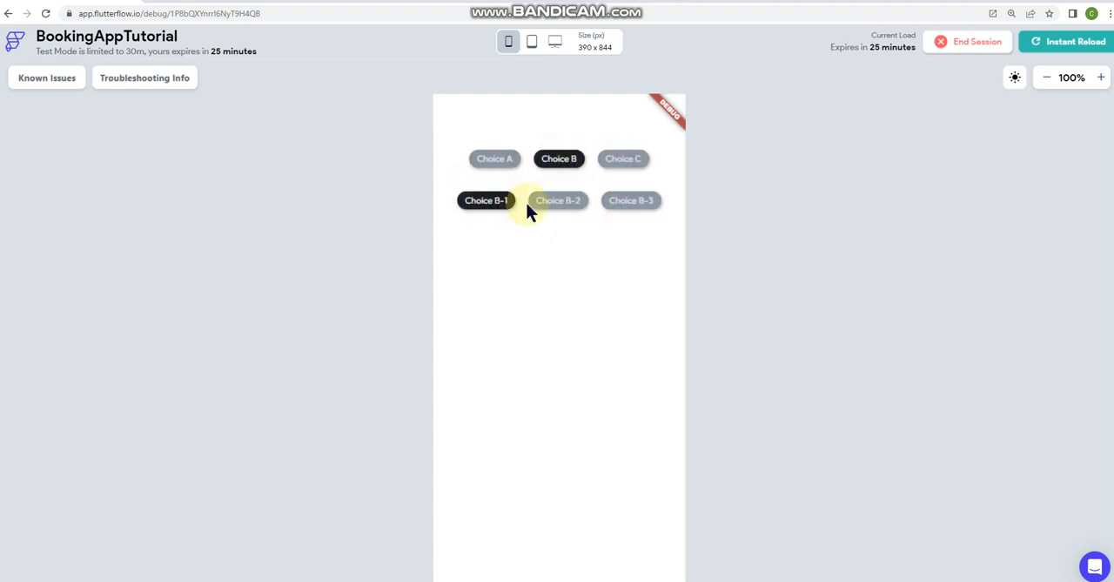
{"action": "left_click", "coordinate": [559, 205]}
{"action": "left_click", "coordinate": [627, 205]}
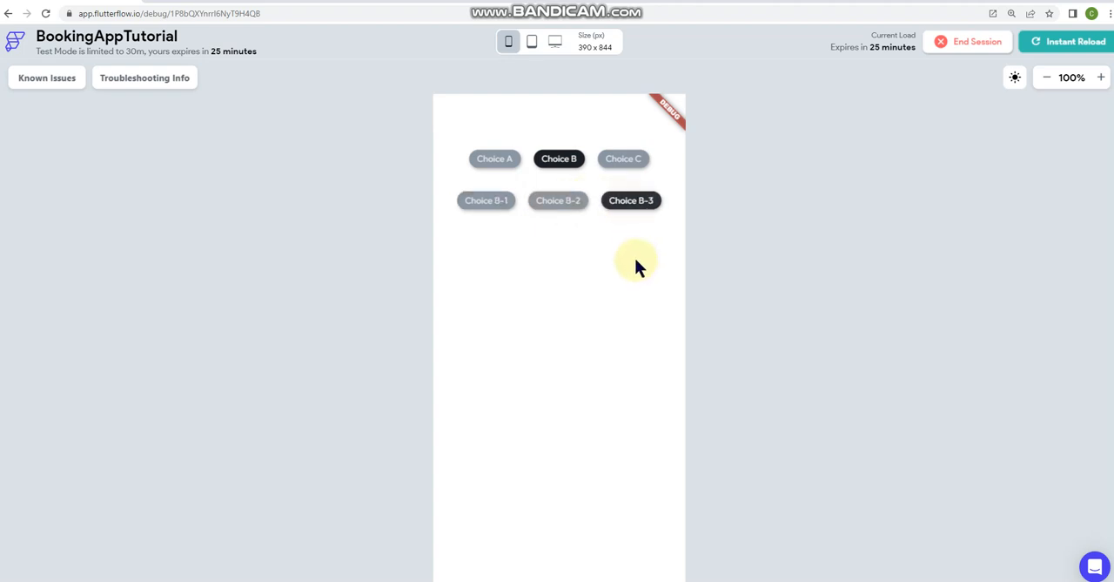
- Alternate between Choice A, Choice B and Choice C to check the second chip row, finishing on Choice B with Choice B-1
{"action": "left_click", "coordinate": [608, 165]}
{"action": "left_click", "coordinate": [575, 165]}
{"action": "left_click", "coordinate": [513, 166]}
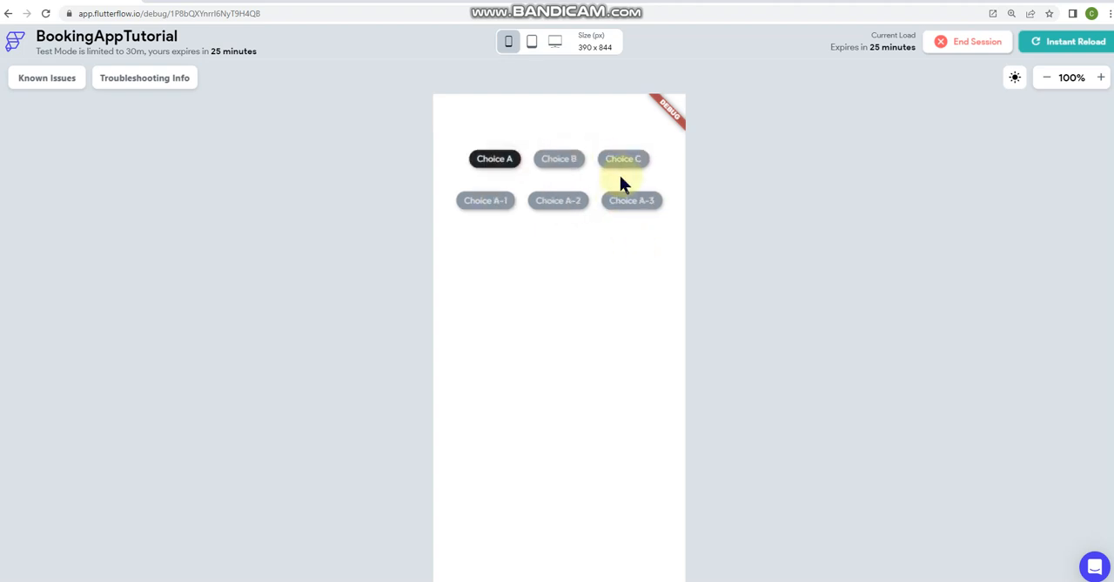
{"action": "left_click", "coordinate": [567, 171]}
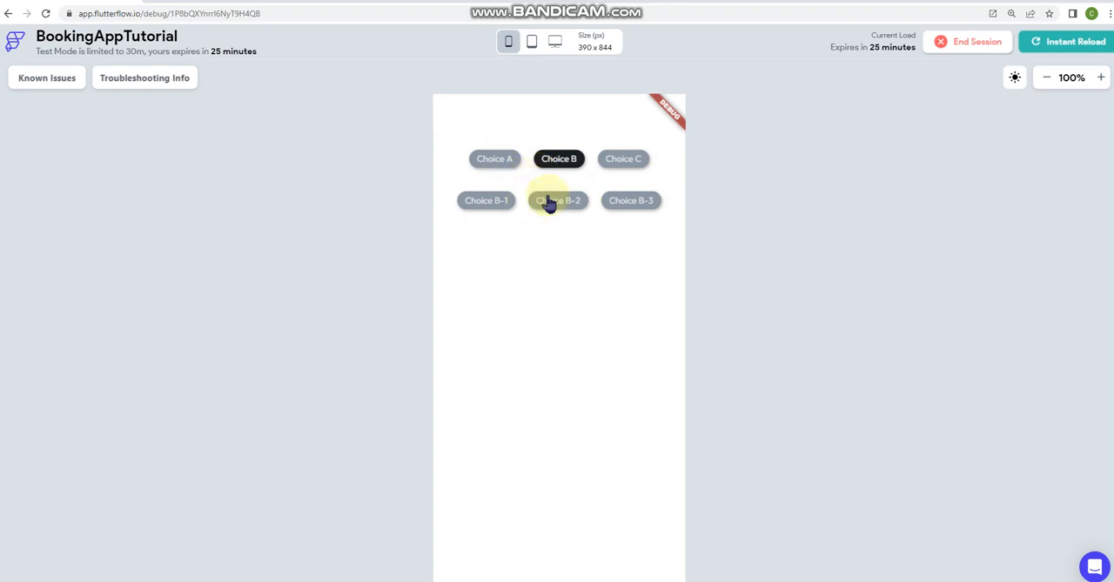
{"action": "left_click", "coordinate": [509, 162]}
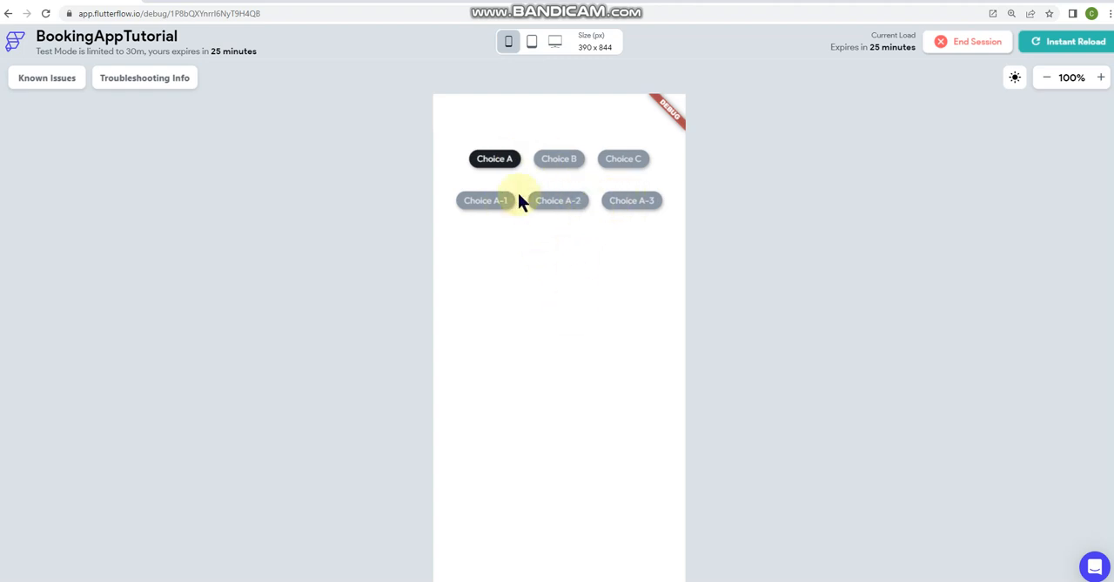
{"action": "left_click", "coordinate": [562, 162]}
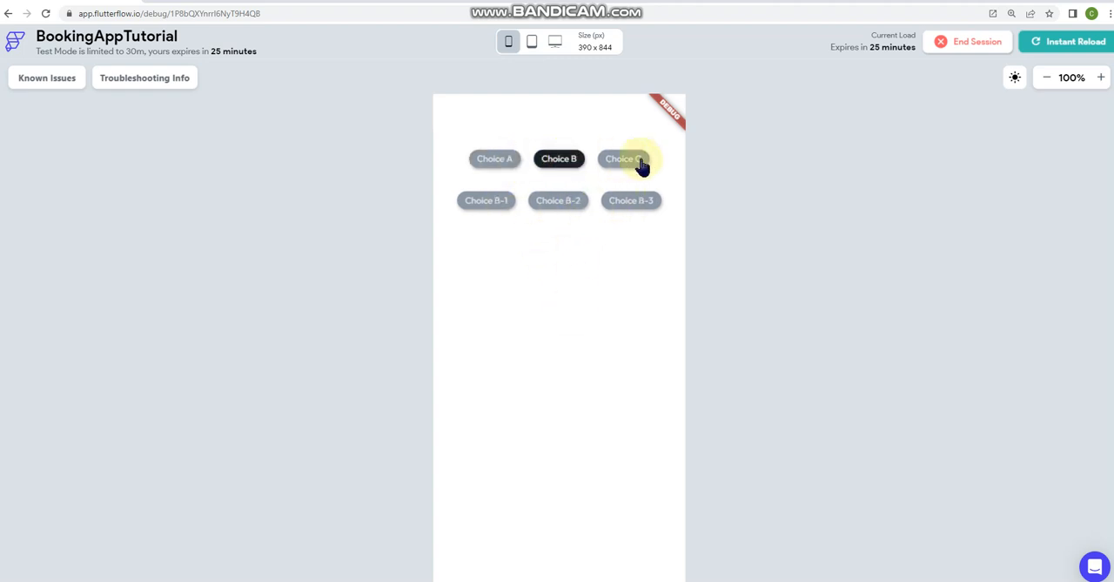
{"action": "left_click", "coordinate": [638, 162]}
{"action": "left_click", "coordinate": [565, 162]}
{"action": "left_click", "coordinate": [503, 205]}
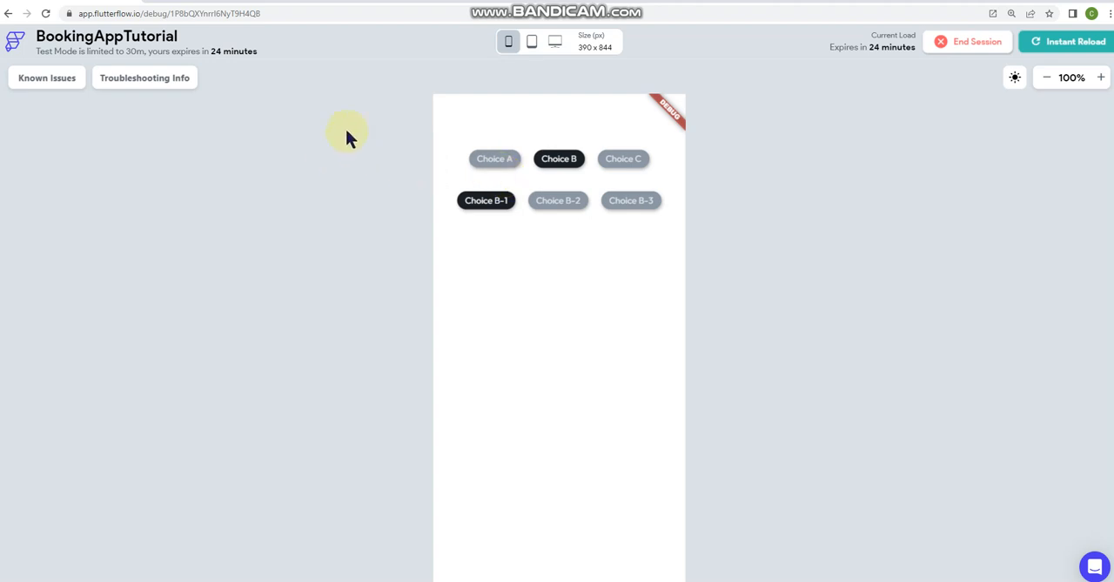
- Return to the FlutterFlow builder and examine the options defined for the three choice chip sets on the ViewPost page
{"action": "left_click", "coordinate": [81, 1]}
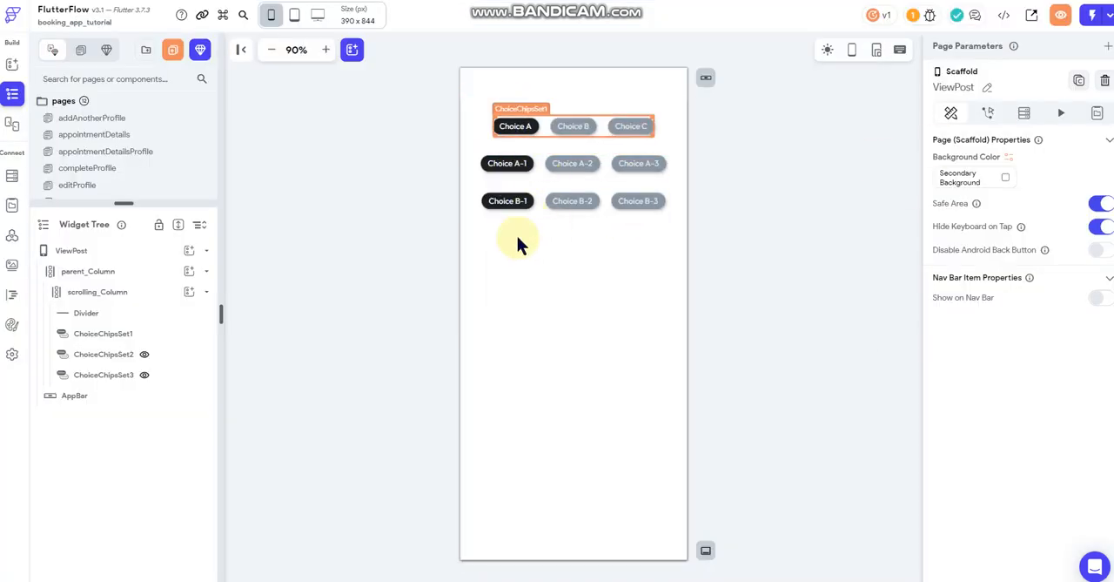
{"action": "left_click", "coordinate": [344, 154]}
{"action": "left_click", "coordinate": [520, 282]}
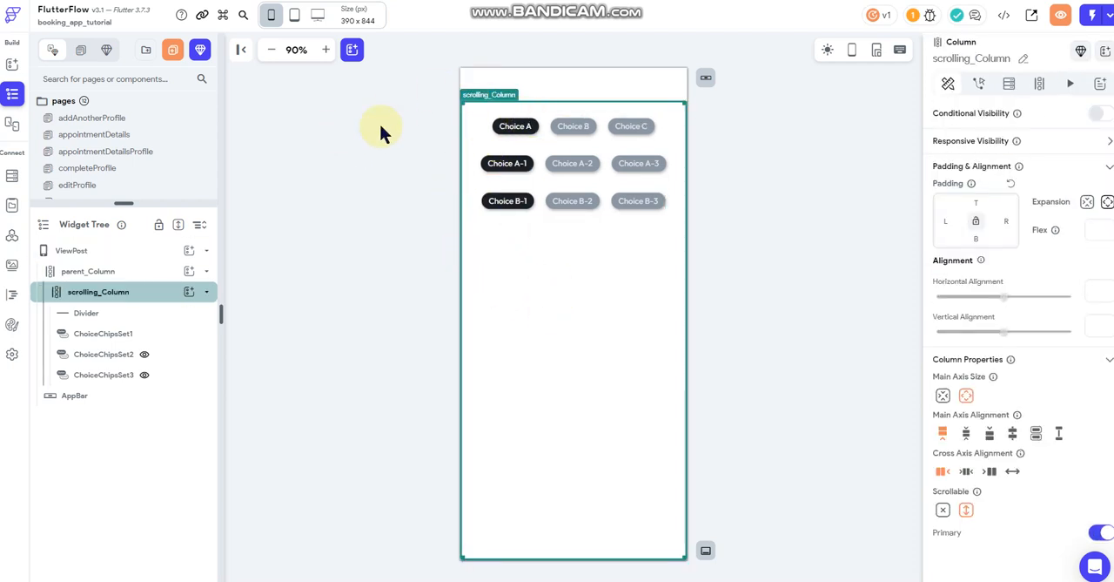
{"action": "left_click", "coordinate": [380, 217]}
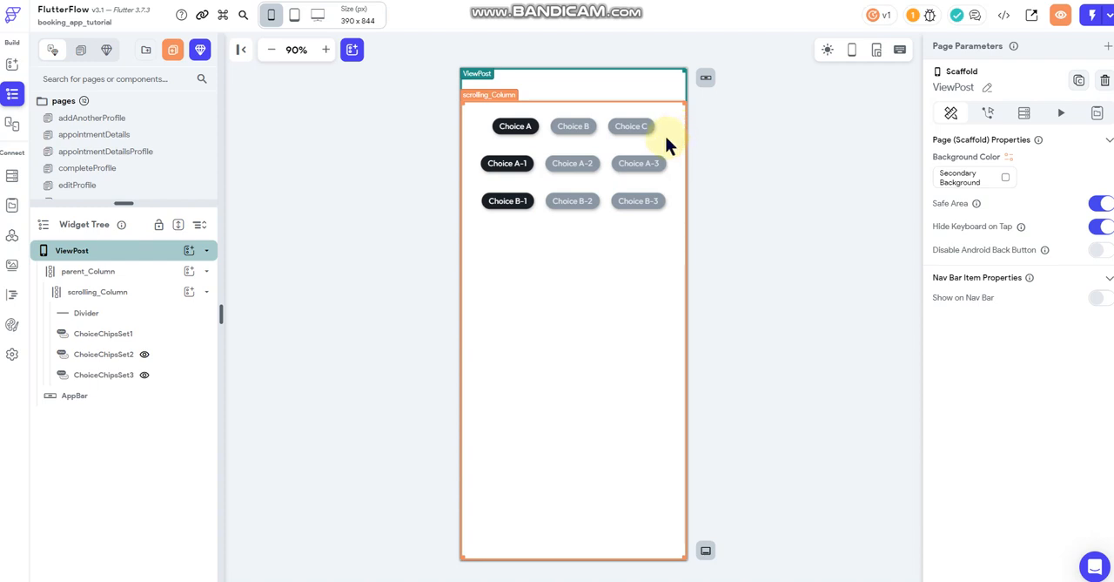
{"action": "left_click", "coordinate": [596, 130]}
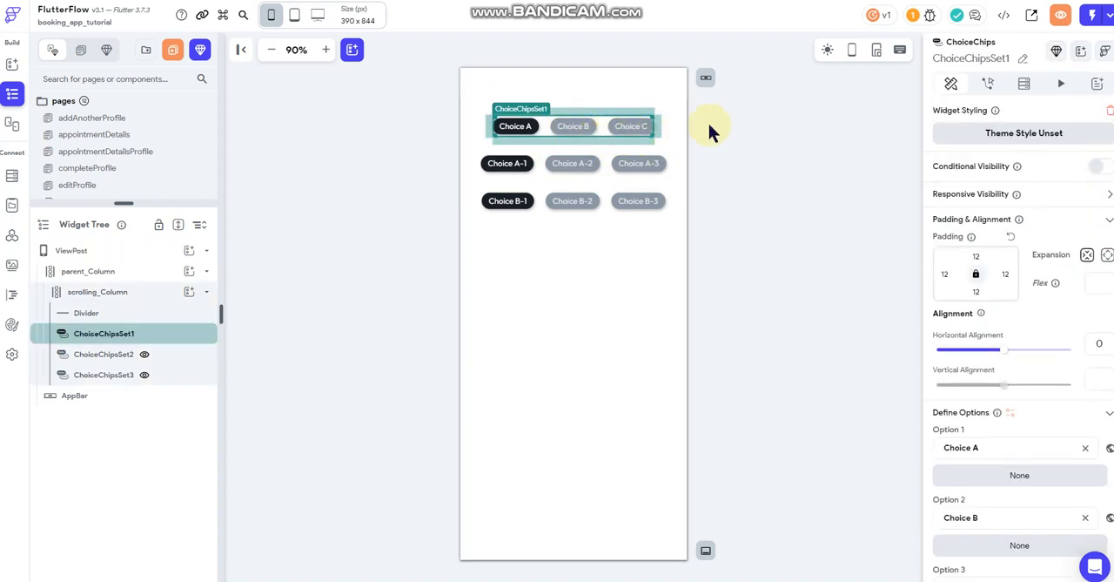
{"action": "scroll", "coordinate": [1004, 285], "scroll_direction": "down", "scroll_amount": 5}
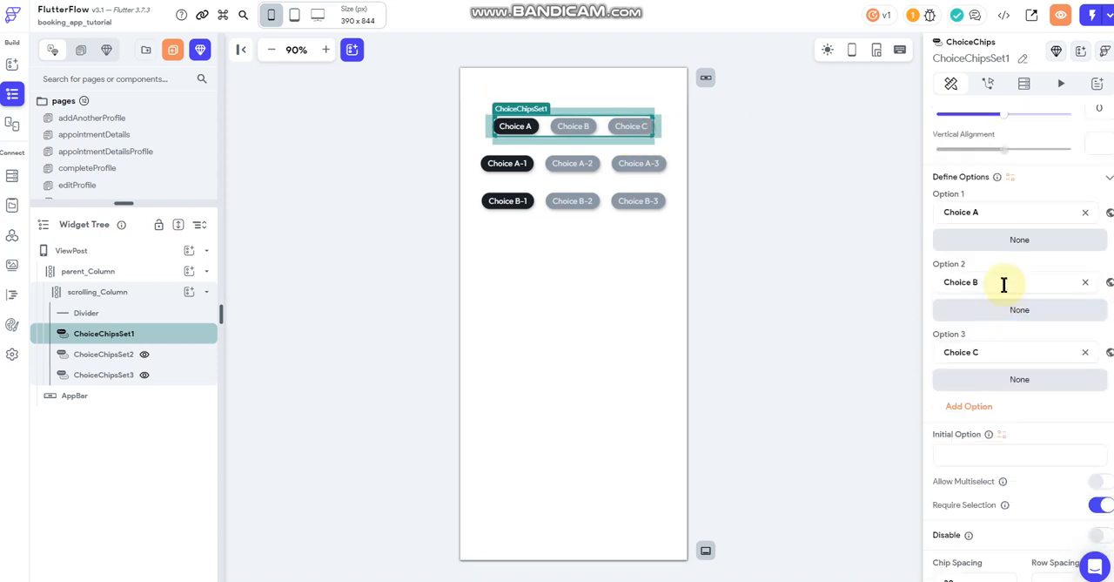
{"action": "left_click", "coordinate": [599, 167]}
{"action": "left_click", "coordinate": [601, 198]}
{"action": "left_click", "coordinate": [594, 136]}
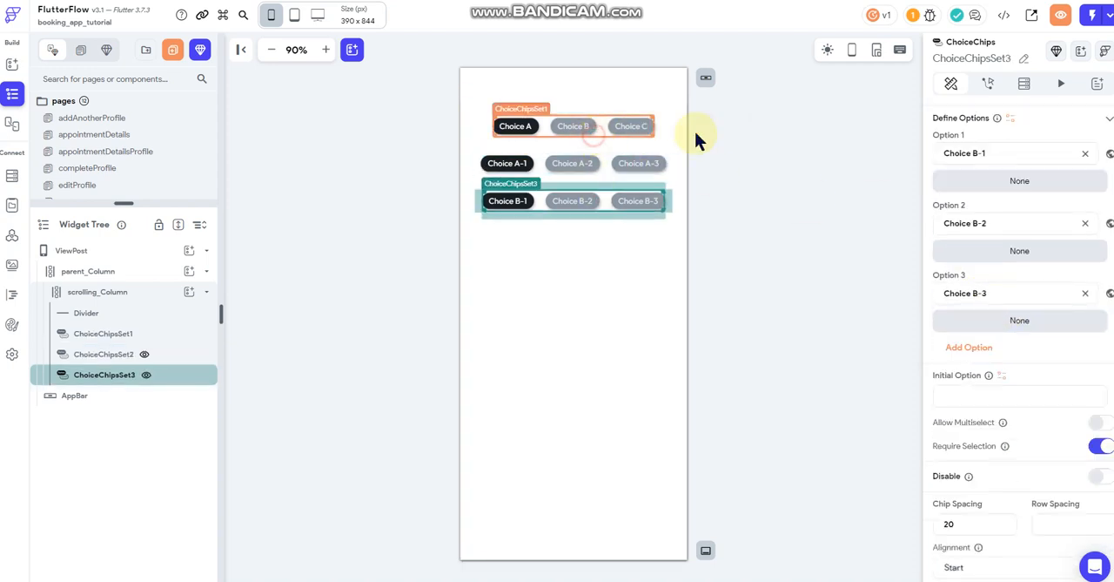
{"action": "scroll", "coordinate": [949, 226], "scroll_direction": "down", "scroll_amount": 1}
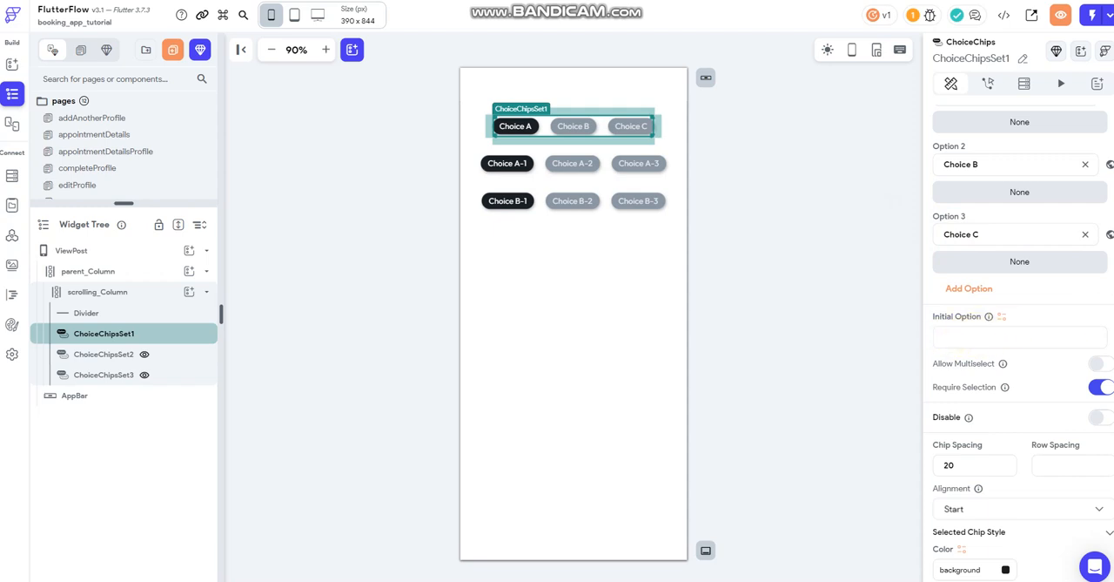
- Bring up the test-mode window full size and try Choice B and Choice A in the running app
{"action": "left_click_drag", "start_coordinate": [1113, 17], "coordinate": [426, 81]}
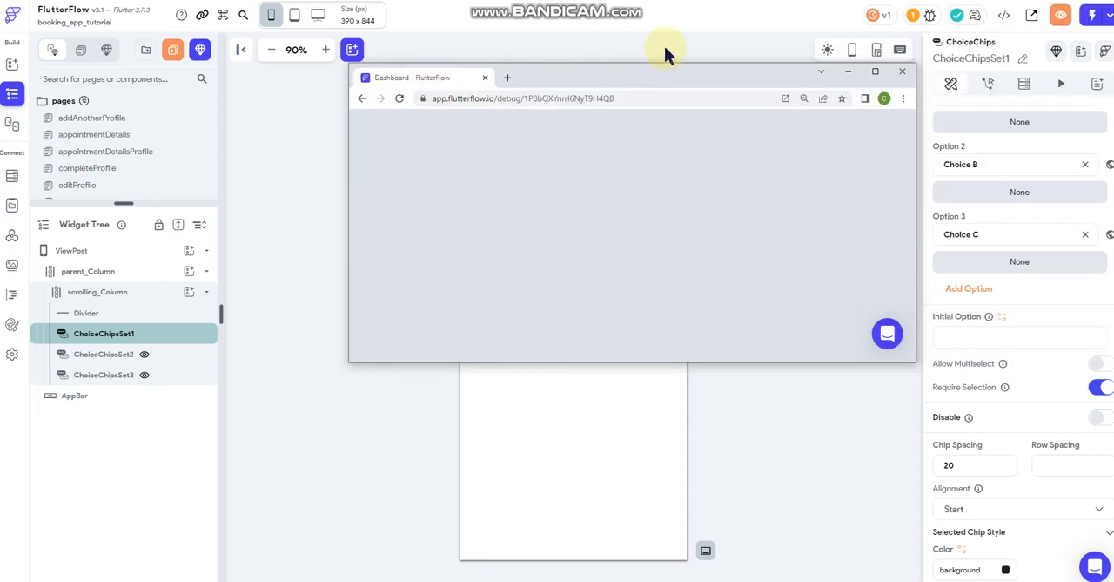
{"action": "double_click", "coordinate": [660, 79]}
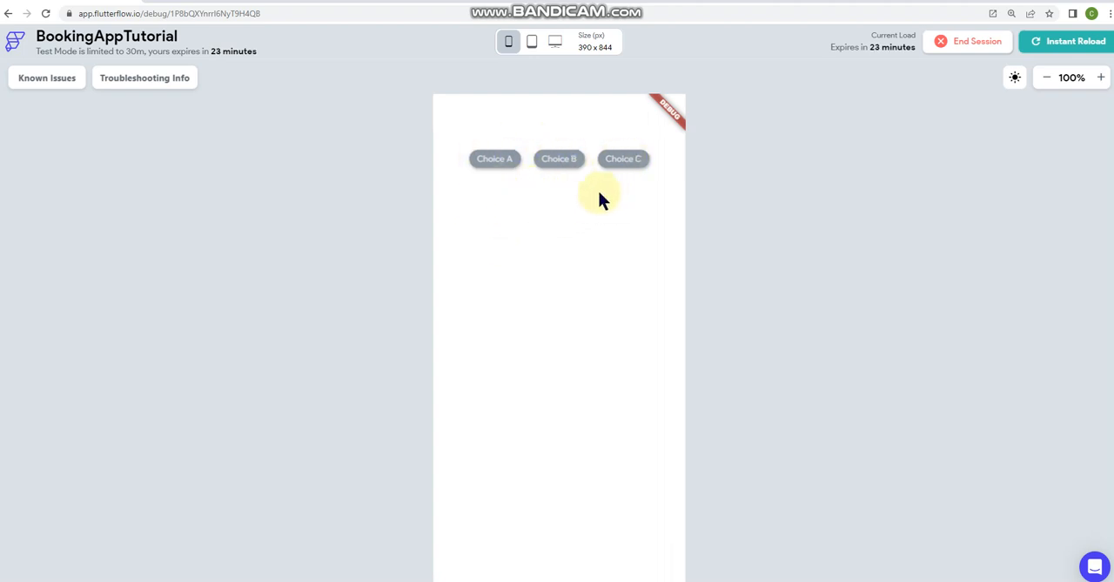
{"action": "left_click", "coordinate": [556, 160]}
{"action": "left_click", "coordinate": [496, 161]}
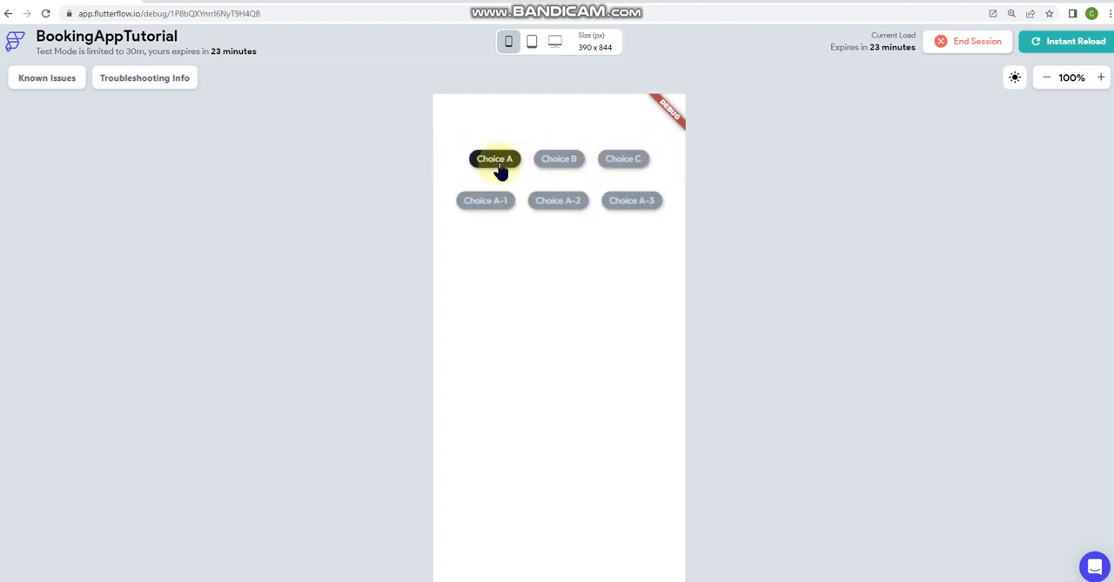
- Switch back to the FlutterFlow builder and review the initial option settings of ChoiceChipsSet1 and ChoiceChipsSet2
{"action": "left_click", "coordinate": [104, 2]}
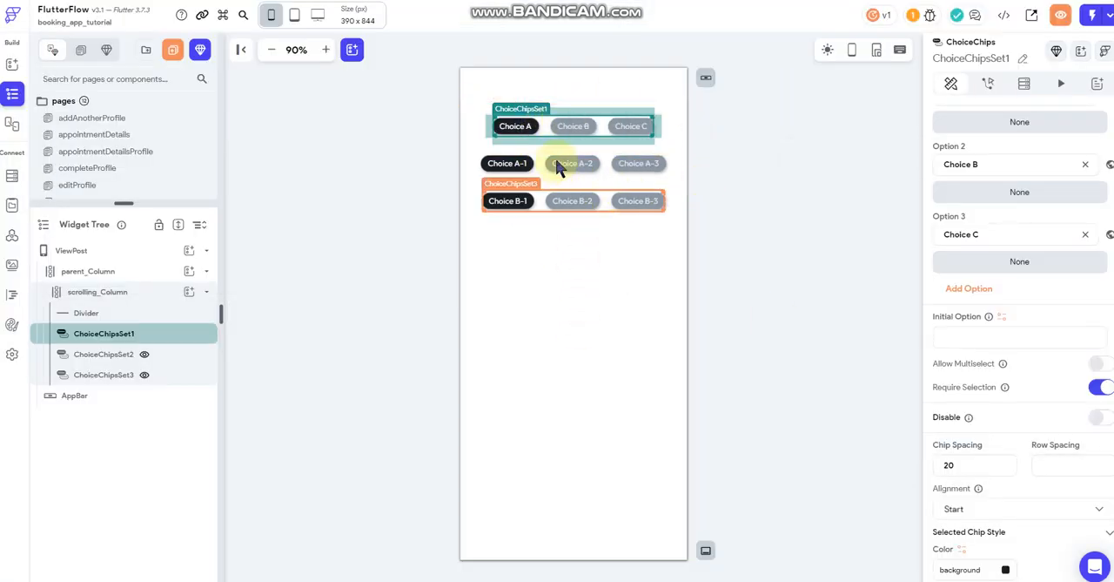
{"action": "scroll", "coordinate": [940, 318], "scroll_direction": "down", "scroll_amount": 1}
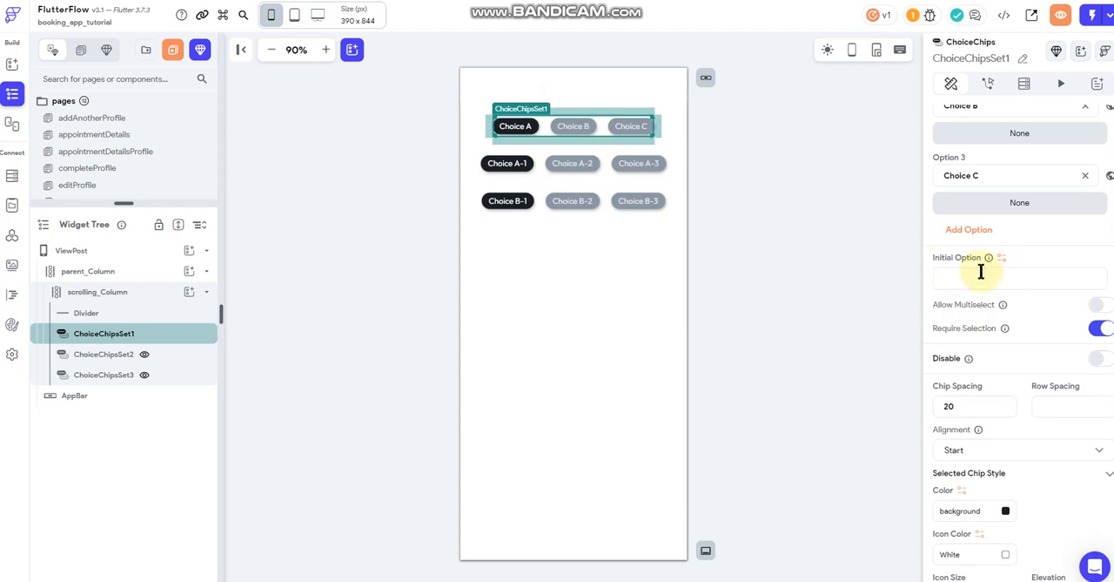
{"action": "left_click", "coordinate": [558, 208]}
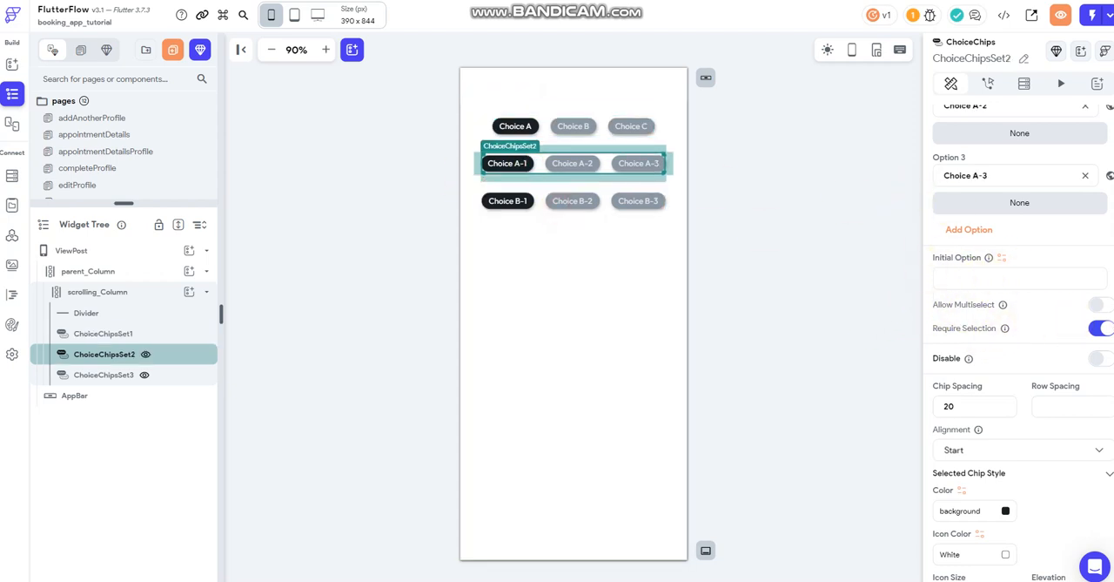
{"action": "left_click", "coordinate": [533, 122]}
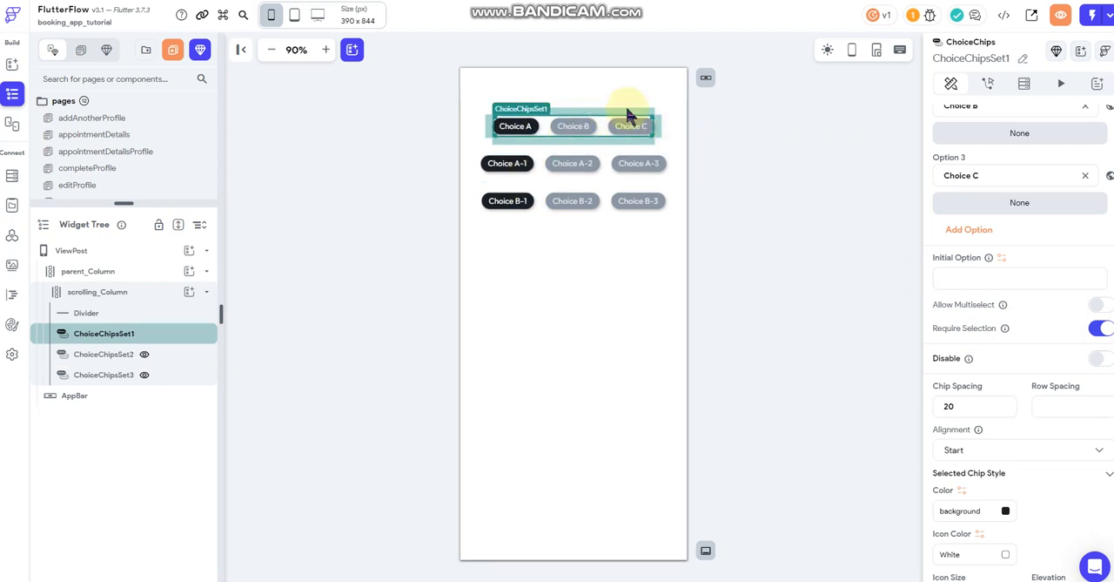
{"action": "scroll", "coordinate": [1014, 219], "scroll_direction": "up", "scroll_amount": 2}
{"action": "scroll", "coordinate": [1001, 174], "scroll_direction": "up", "scroll_amount": 5}
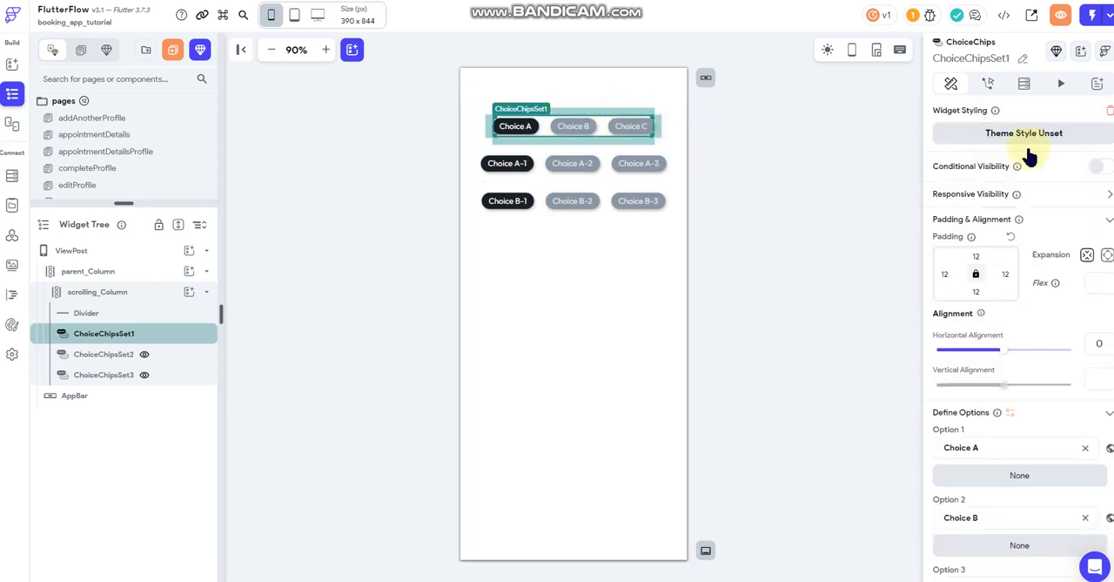
{"action": "left_click", "coordinate": [990, 88]}
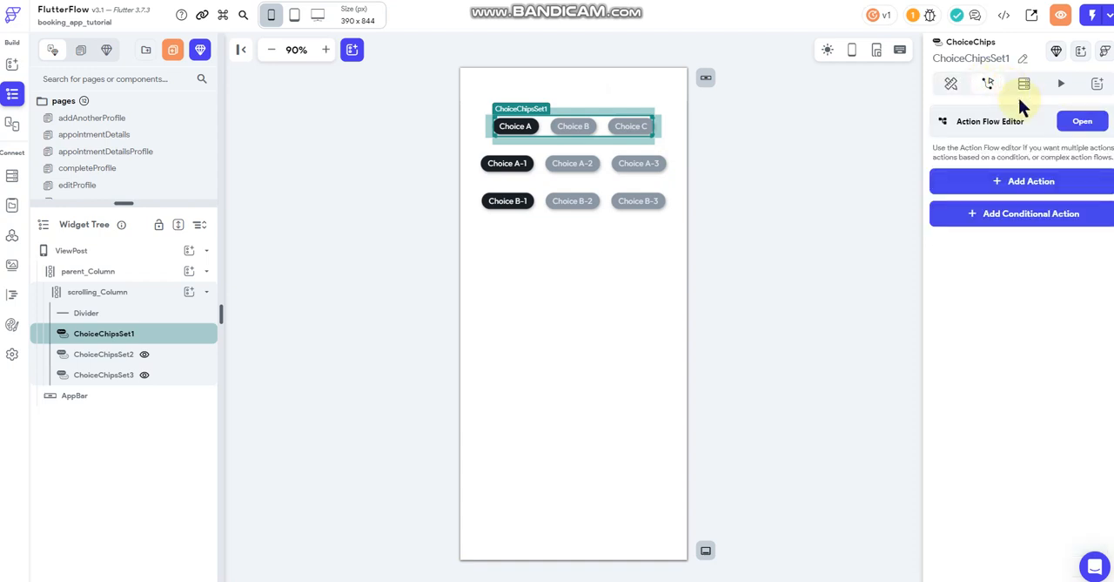
{"action": "left_click", "coordinate": [1050, 181]}
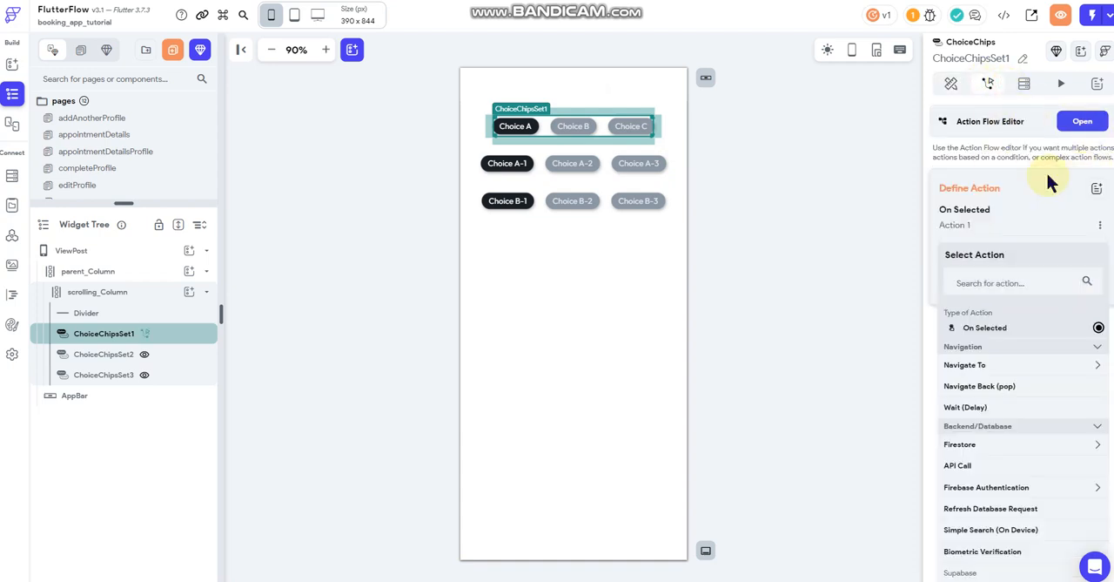
{"action": "left_click", "coordinate": [1084, 123]}
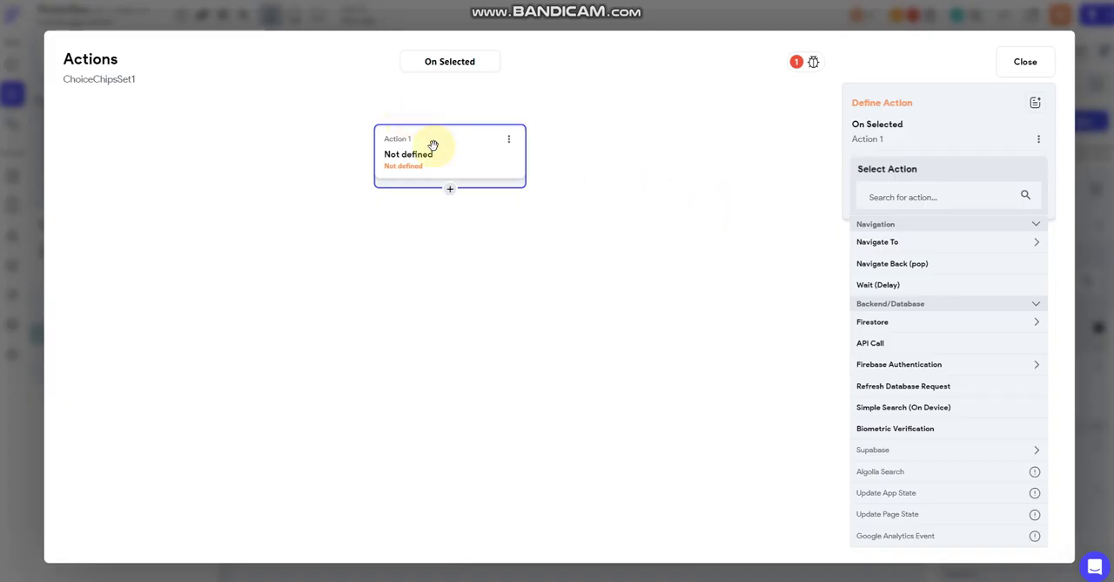
{"action": "left_click", "coordinate": [509, 141]}
{"action": "left_click", "coordinate": [475, 200]}
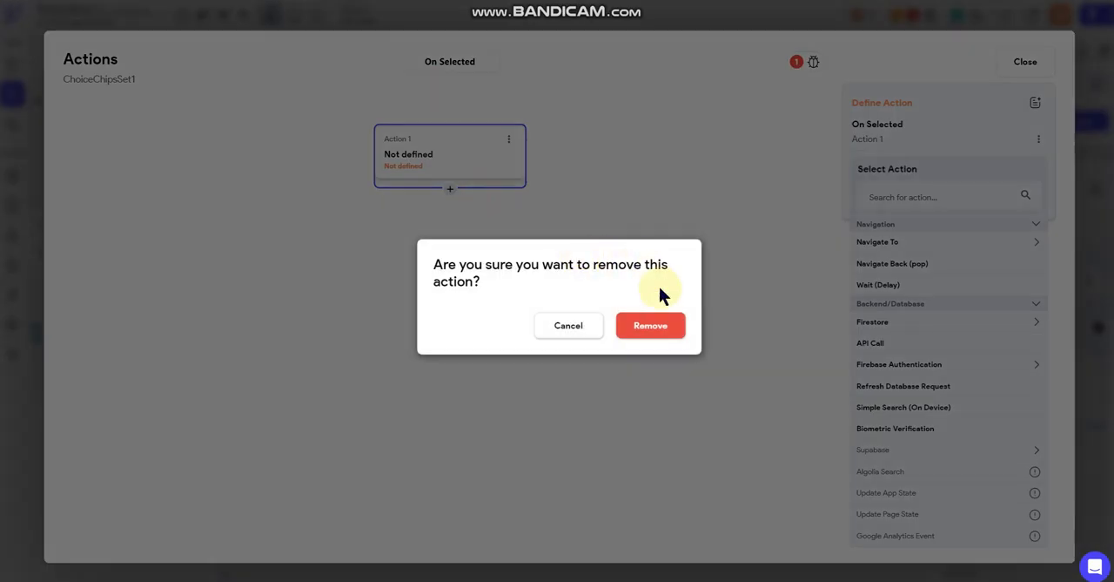
{"action": "left_click", "coordinate": [658, 326]}
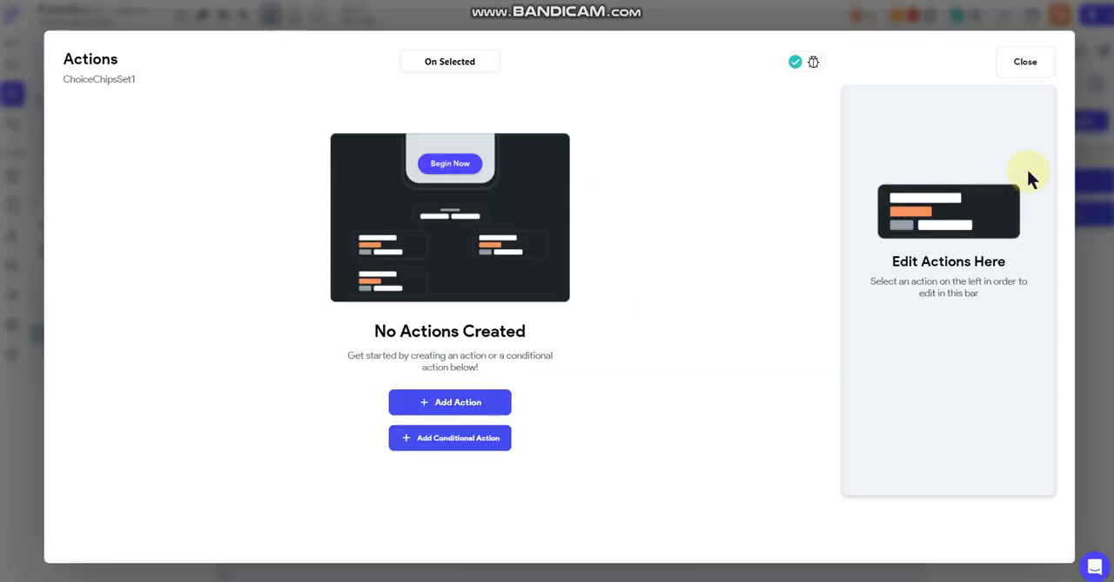
{"action": "left_click", "coordinate": [1089, 186]}
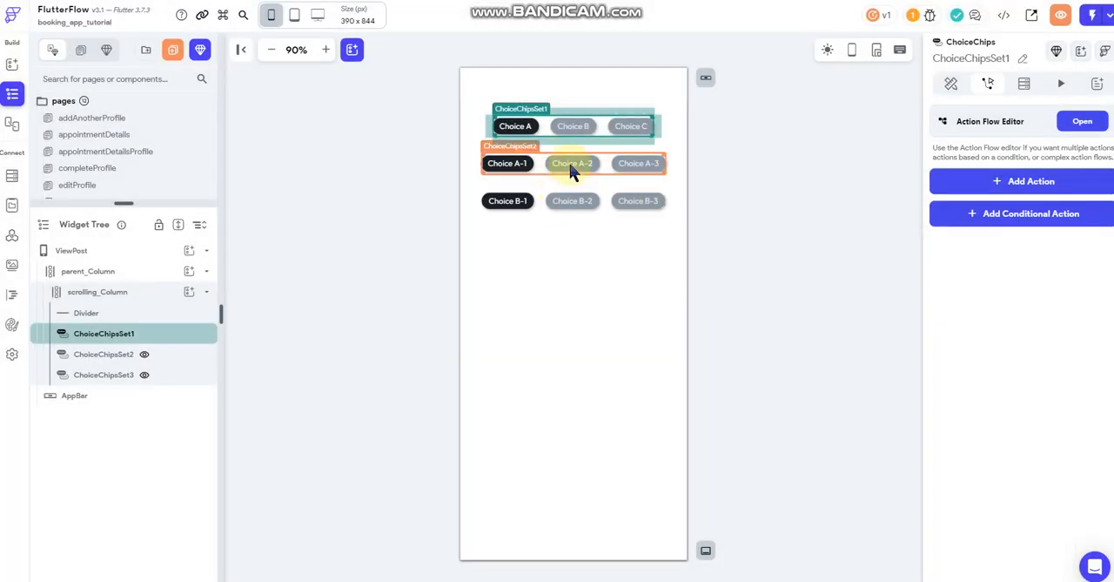
- Select ChoiceChipsSet2 and expand its conditional visibility settings to view the condition
{"action": "left_click", "coordinate": [571, 163]}
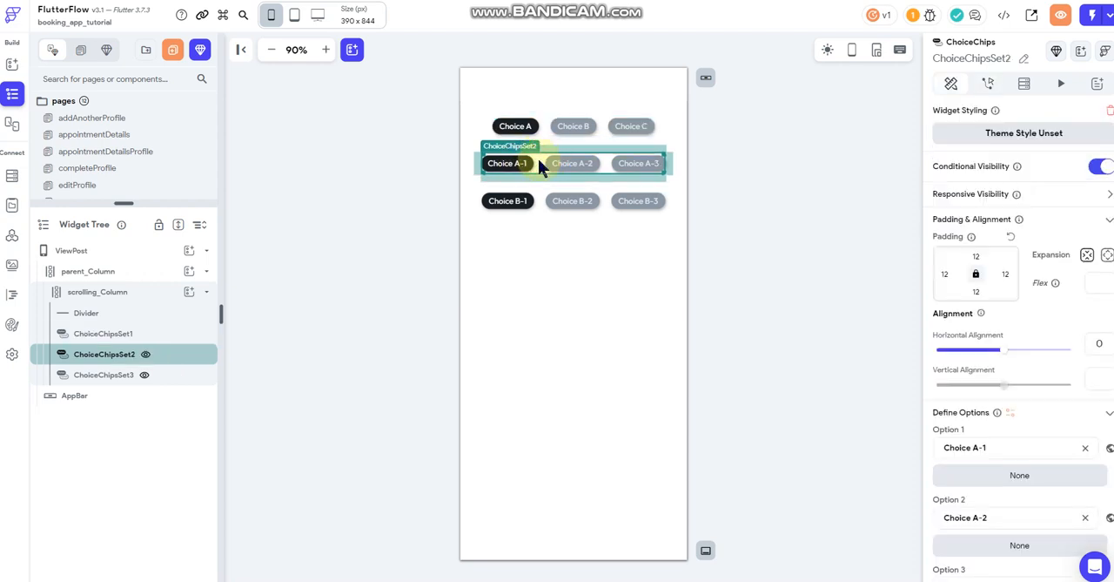
{"action": "left_click", "coordinate": [1070, 167]}
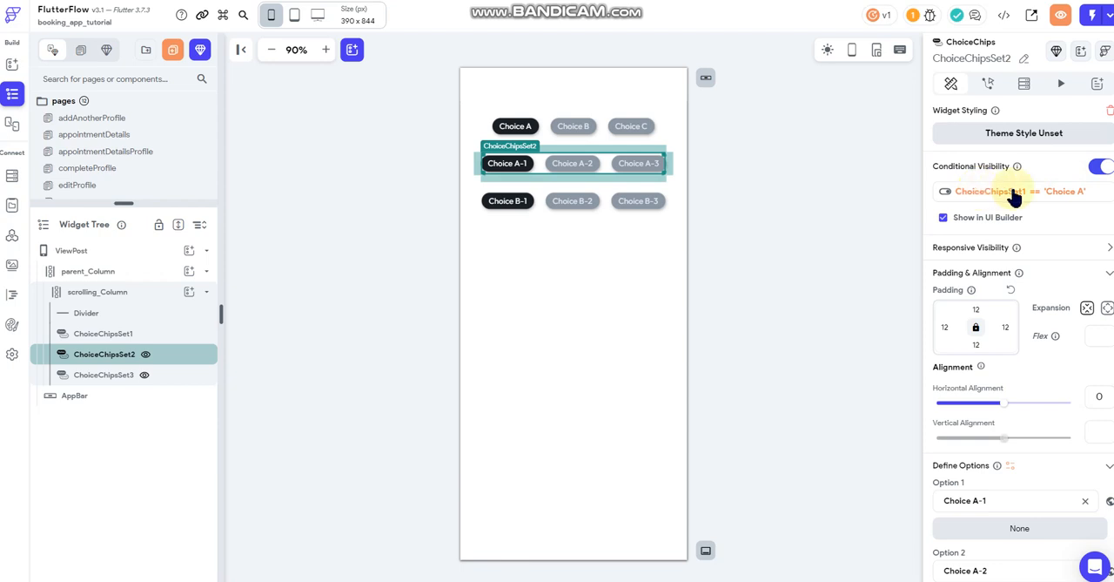
- Open the visibility condition of ChoiceChipsSet2 and view the condition types available as its variable source
{"action": "left_click", "coordinate": [1027, 193]}
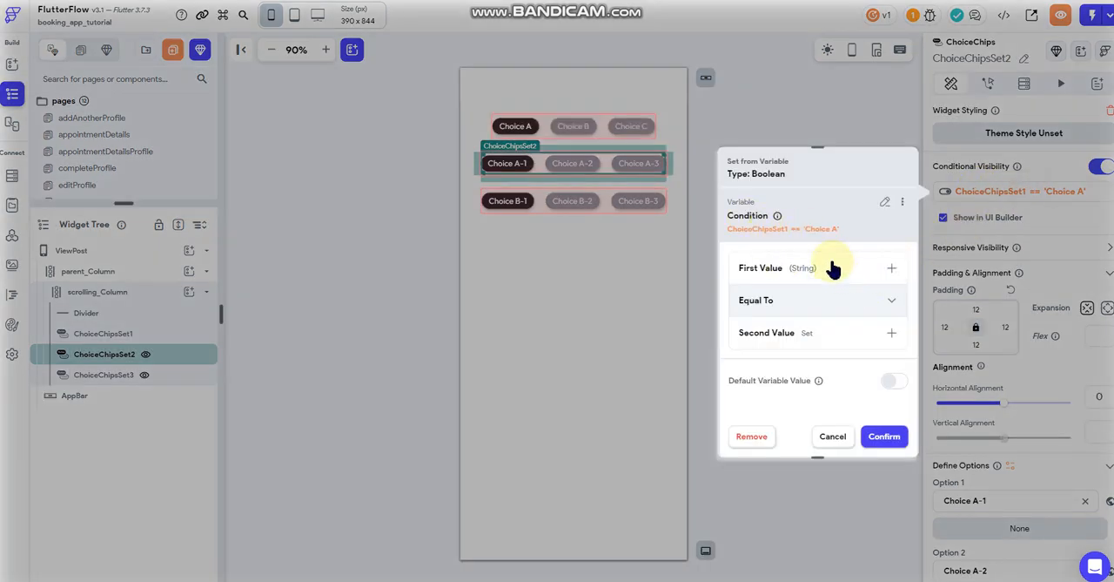
{"action": "left_click", "coordinate": [884, 202]}
{"action": "left_click", "coordinate": [803, 251]}
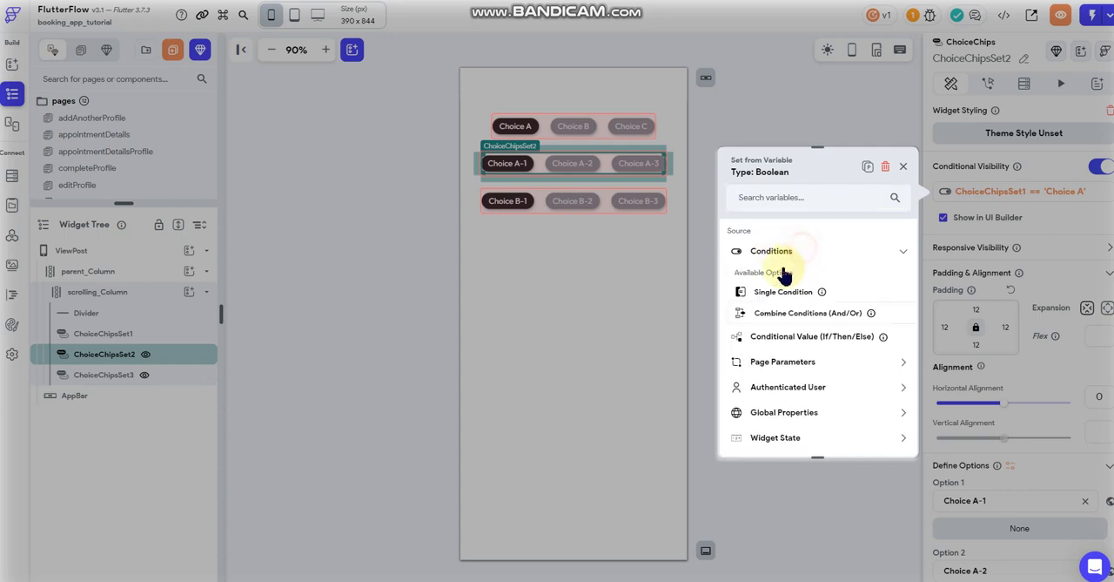
{"action": "left_click", "coordinate": [841, 506]}
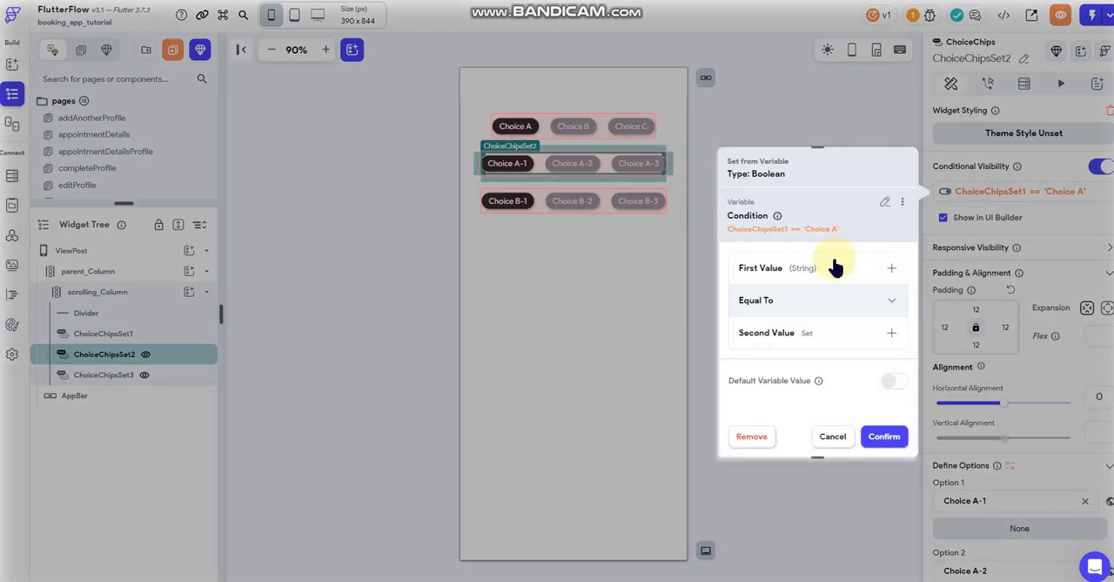
- Reopen the condition and choose the ChoiceChipsSet1 widget state as its first value
{"action": "left_click", "coordinate": [832, 261]}
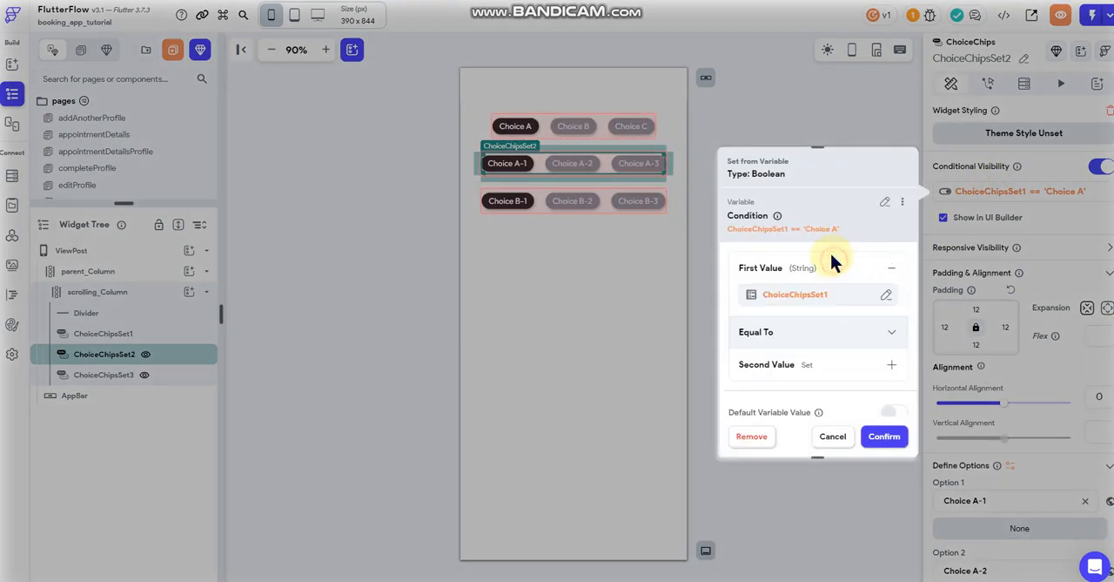
{"action": "left_click", "coordinate": [792, 298]}
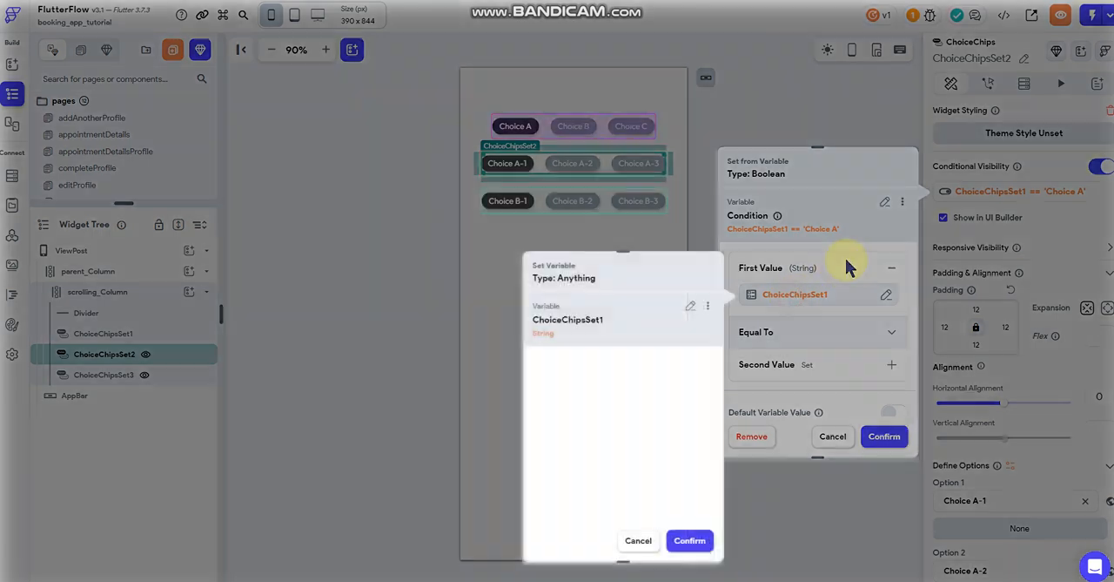
{"action": "left_click", "coordinate": [702, 298]}
{"action": "scroll", "coordinate": [651, 344], "scroll_direction": "down", "scroll_amount": 3}
{"action": "scroll", "coordinate": [655, 342], "scroll_direction": "up", "scroll_amount": 2}
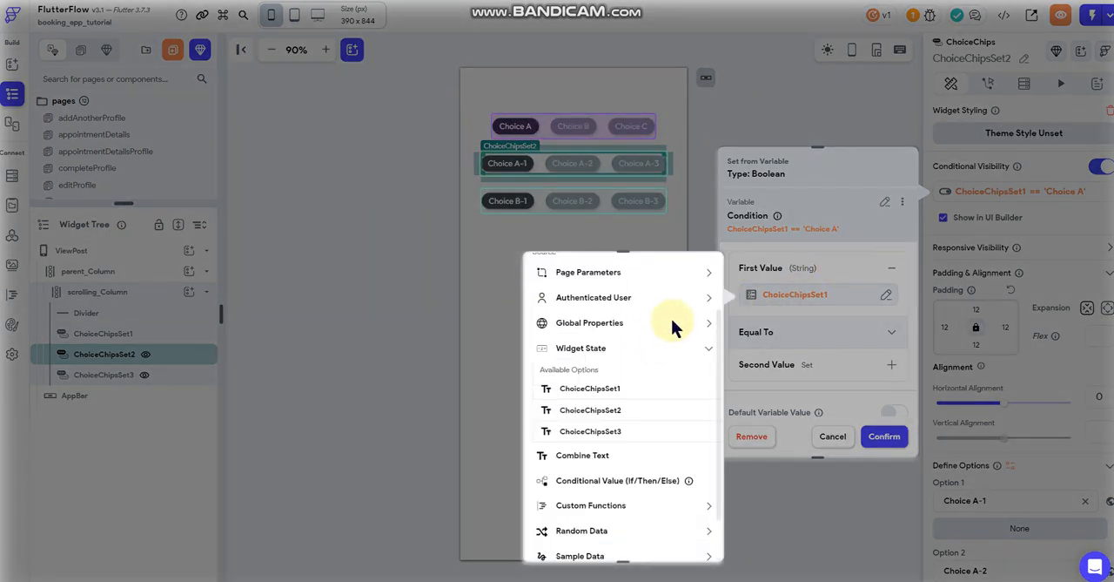
{"action": "left_click", "coordinate": [604, 351]}
{"action": "left_click", "coordinate": [604, 353]}
{"action": "left_click", "coordinate": [619, 344]}
{"action": "left_click", "coordinate": [605, 373]}
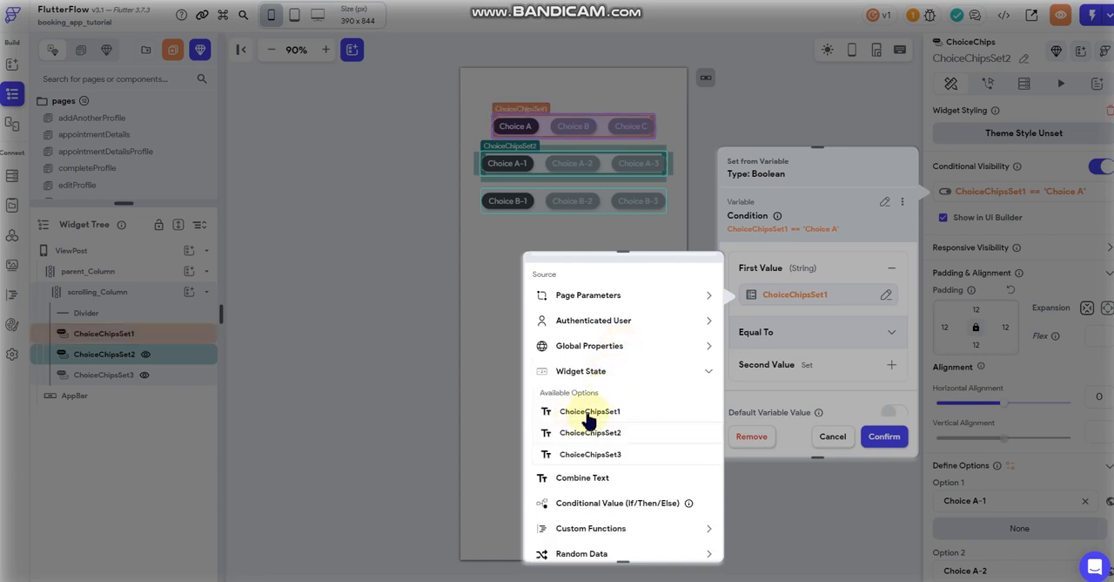
{"action": "left_click", "coordinate": [603, 416]}
{"action": "left_click", "coordinate": [709, 540]}
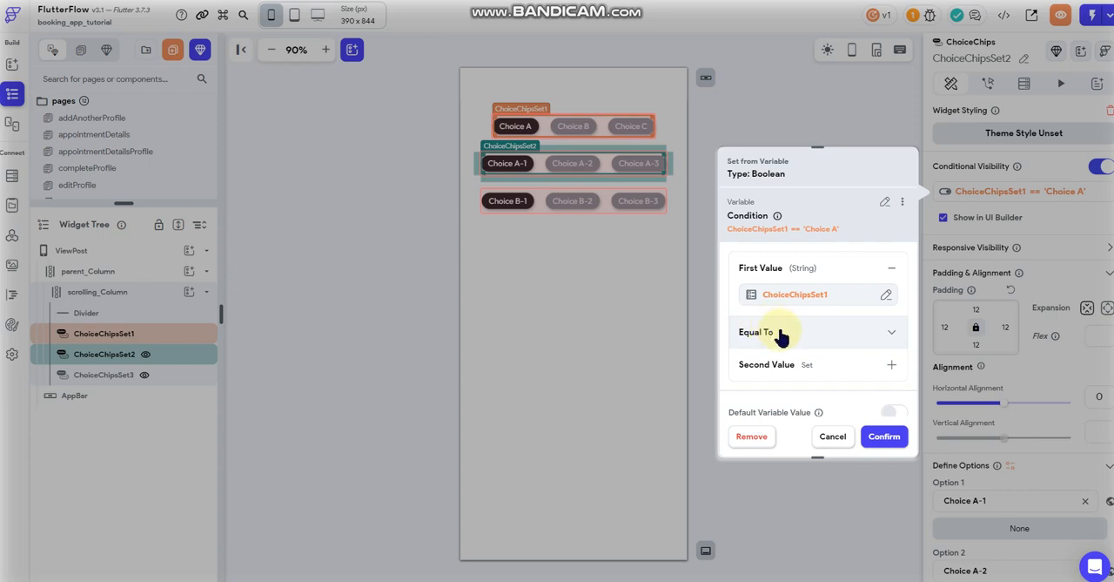
- Examine the comparison and the specific second value of the ChoiceChipsSet2 condition, and leave it without saving
{"action": "scroll", "coordinate": [753, 315], "scroll_direction": "down", "scroll_amount": 1}
{"action": "left_click", "coordinate": [824, 348]}
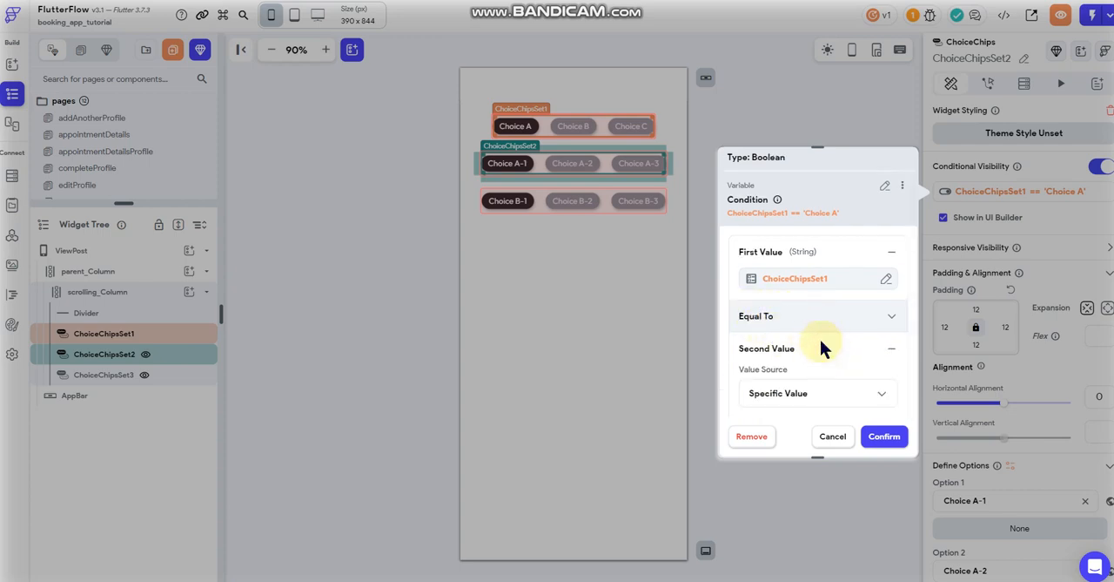
{"action": "scroll", "coordinate": [810, 344], "scroll_direction": "down", "scroll_amount": 2}
{"action": "left_click_drag", "start_coordinate": [791, 390], "coordinate": [741, 398]}
{"action": "double_click", "coordinate": [782, 390]}
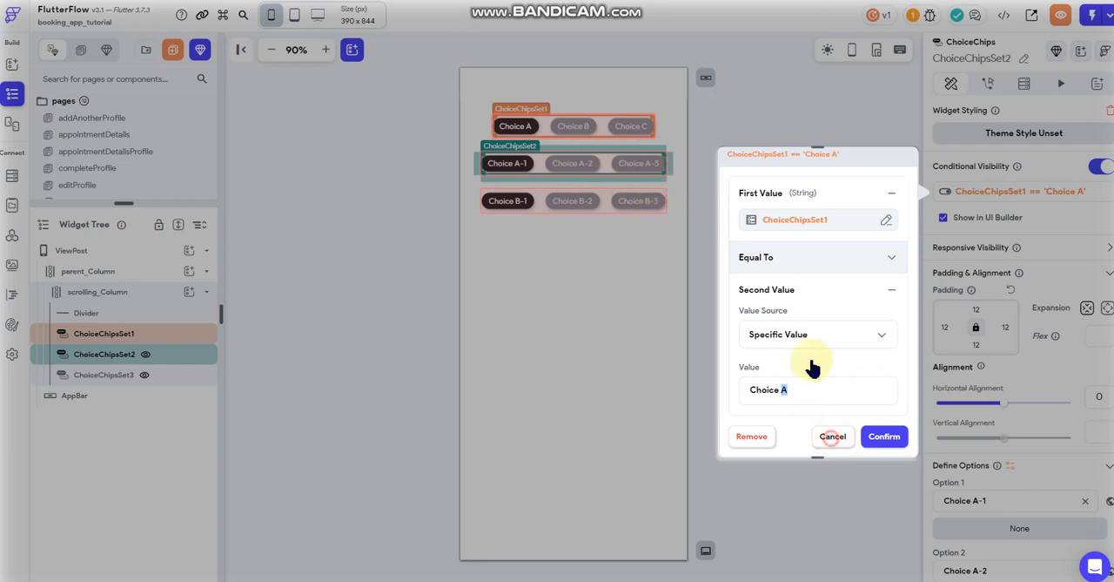
{"action": "left_click", "coordinate": [825, 433]}
- Select ChoiceChipsSet3 and examine the first and second values of its conditional visibility condition
{"action": "left_click", "coordinate": [619, 204]}
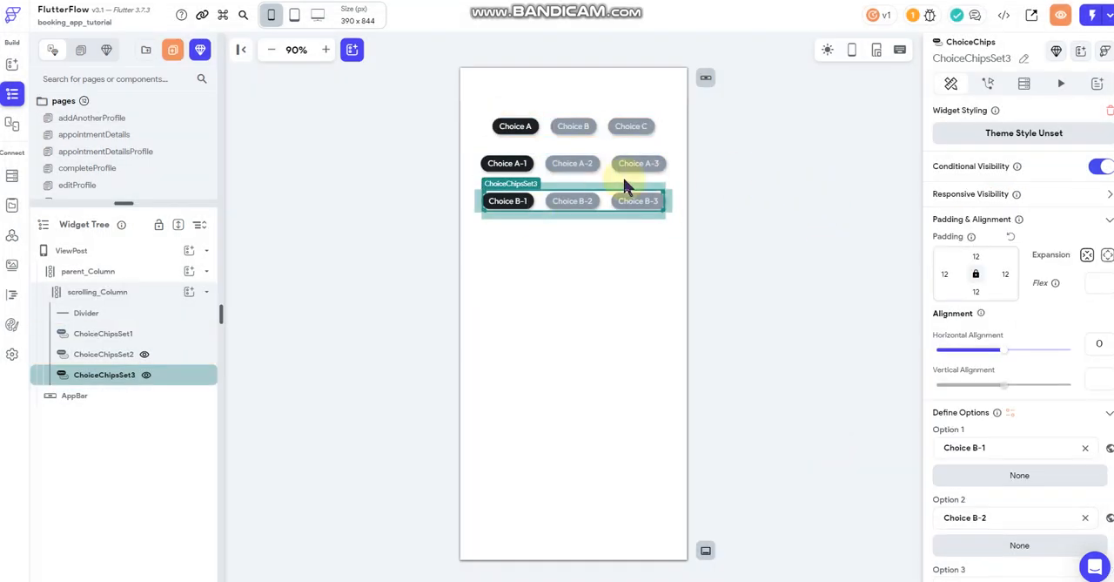
{"action": "left_click", "coordinate": [1064, 174]}
{"action": "left_click", "coordinate": [957, 191]}
{"action": "left_click", "coordinate": [832, 265]}
{"action": "scroll", "coordinate": [833, 257], "scroll_direction": "down", "scroll_amount": 1}
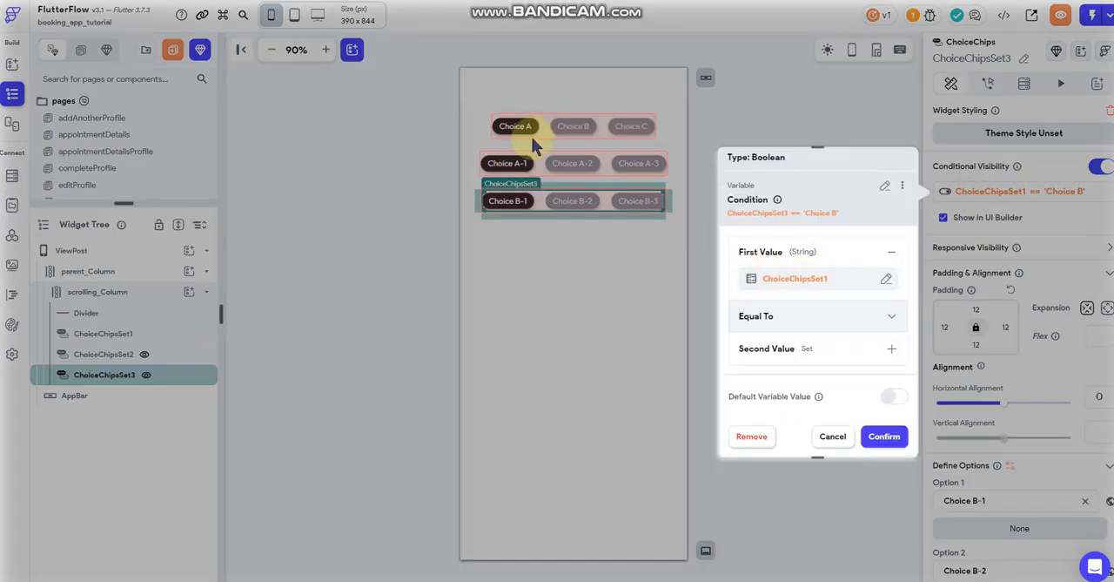
{"action": "left_click", "coordinate": [810, 353]}
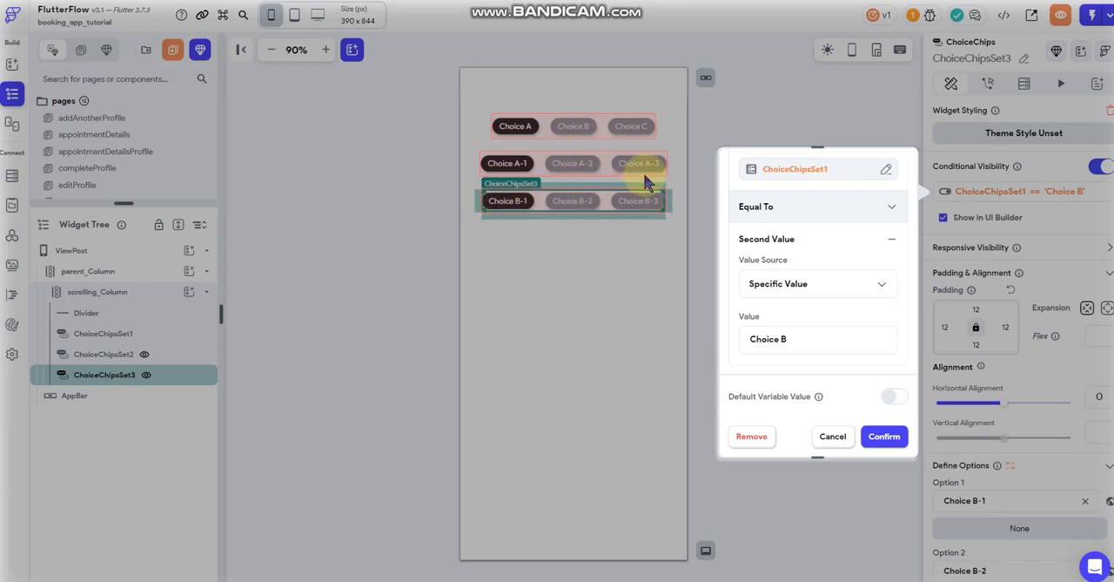
{"action": "left_click", "coordinate": [831, 437]}
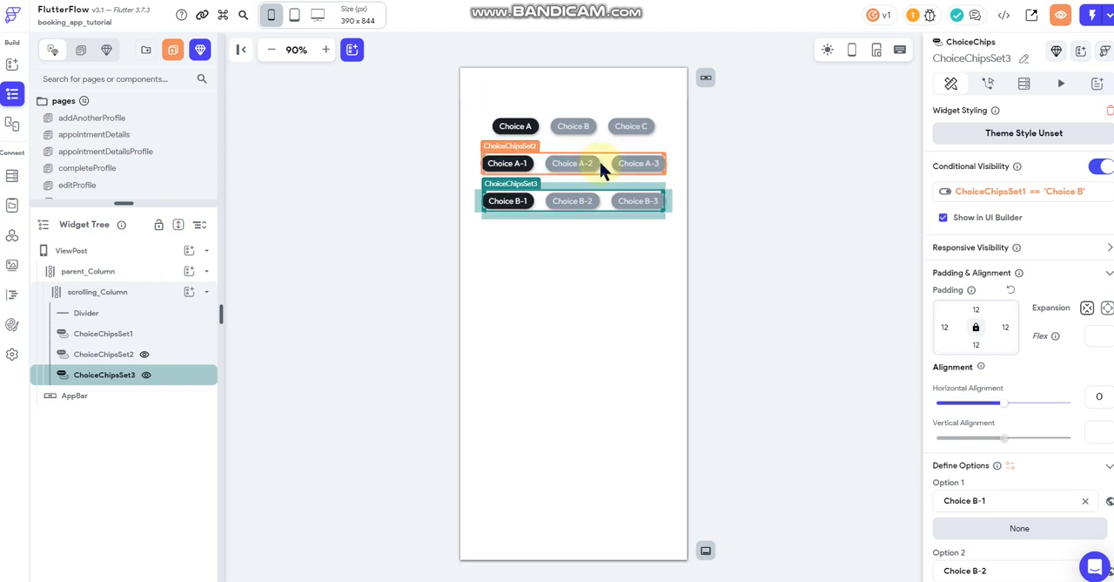
- Turn off Show in UI Builder for ChoiceChipsSet3 and ChoiceChipsSet2
{"action": "left_click", "coordinate": [723, 198]}
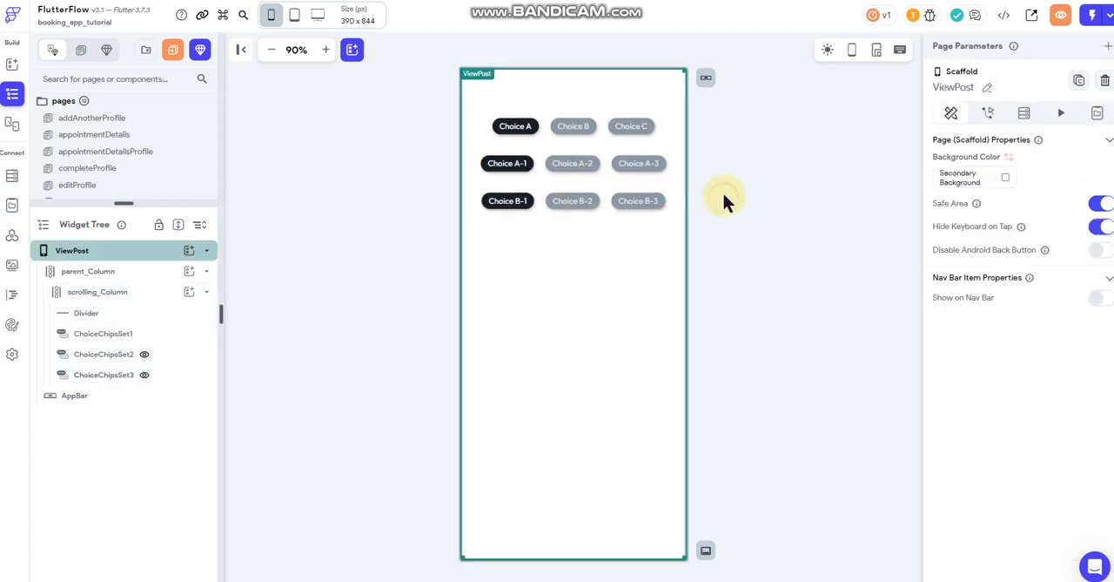
{"action": "left_click", "coordinate": [581, 203]}
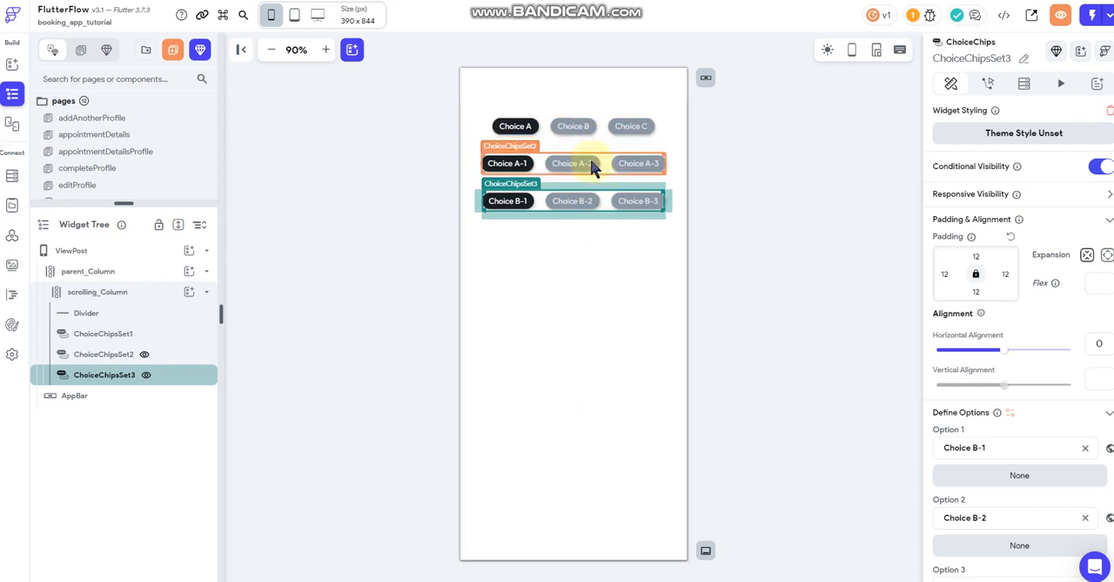
{"action": "left_click", "coordinate": [942, 218]}
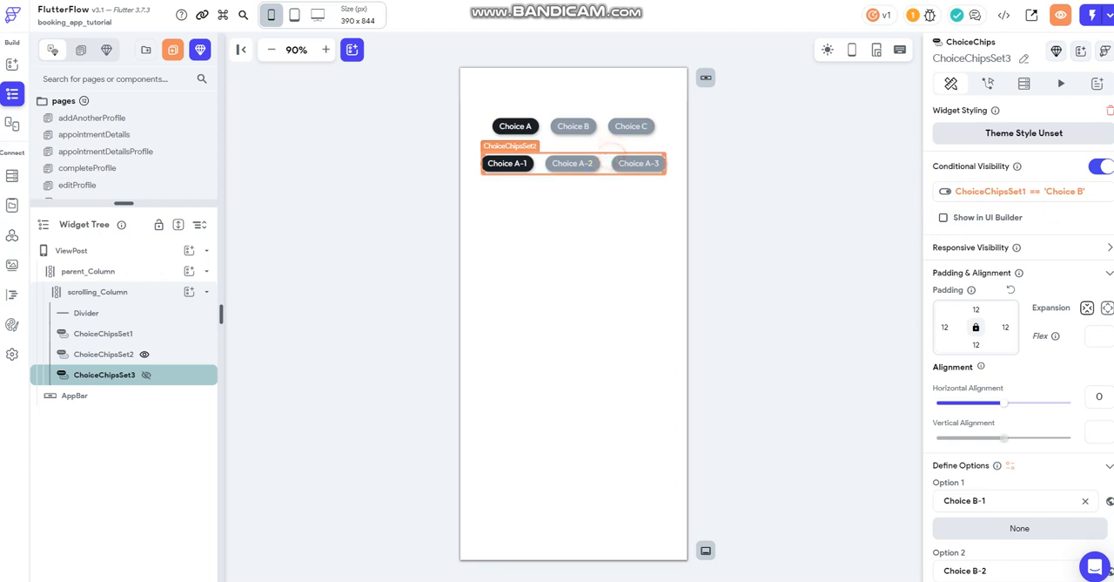
{"action": "left_click", "coordinate": [613, 164]}
{"action": "left_click", "coordinate": [1074, 166]}
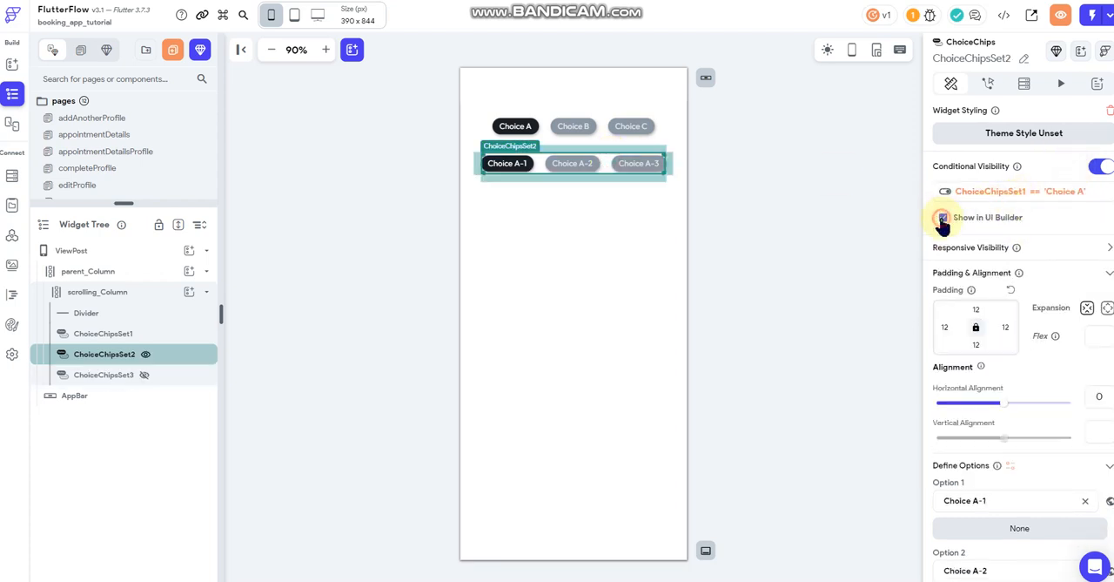
{"action": "left_click", "coordinate": [943, 219]}
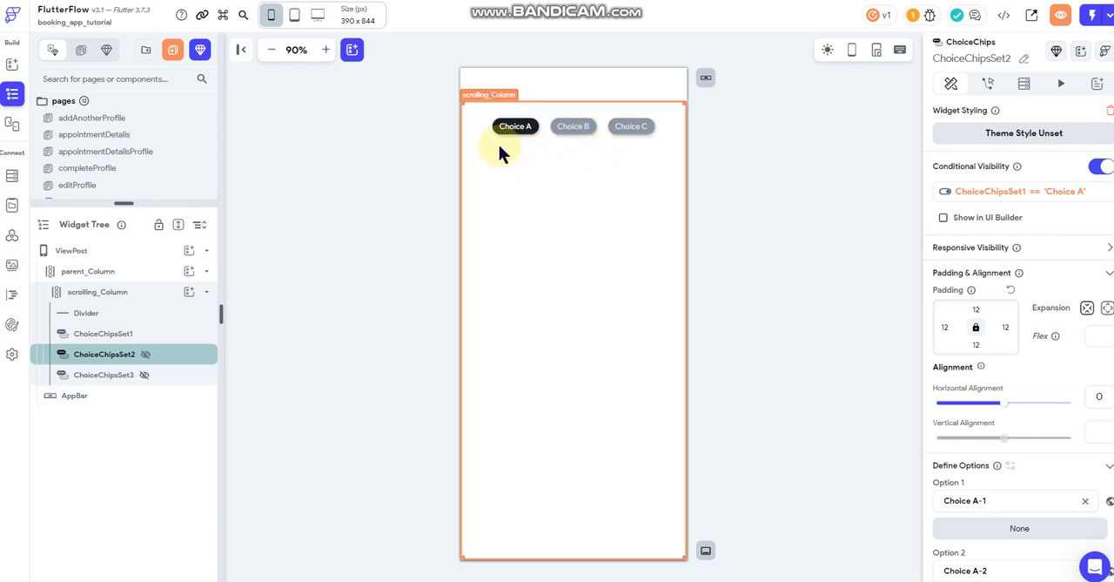
- Browse the widget palette to the form elements to locate the ChoiceChips widget
{"action": "left_click", "coordinate": [12, 63]}
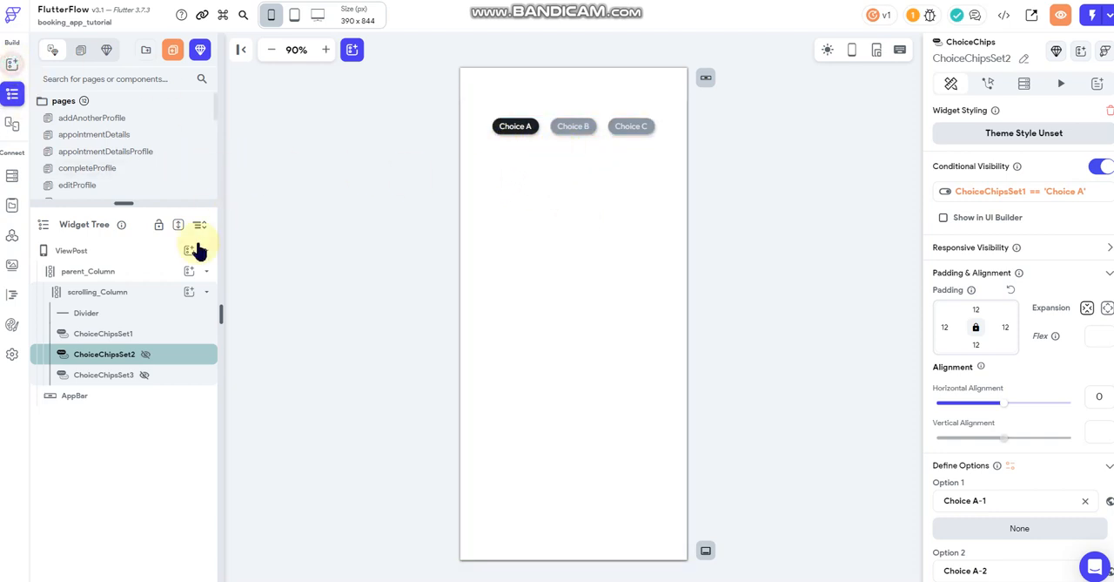
{"action": "scroll", "coordinate": [81, 290], "scroll_direction": "down", "scroll_amount": 5}
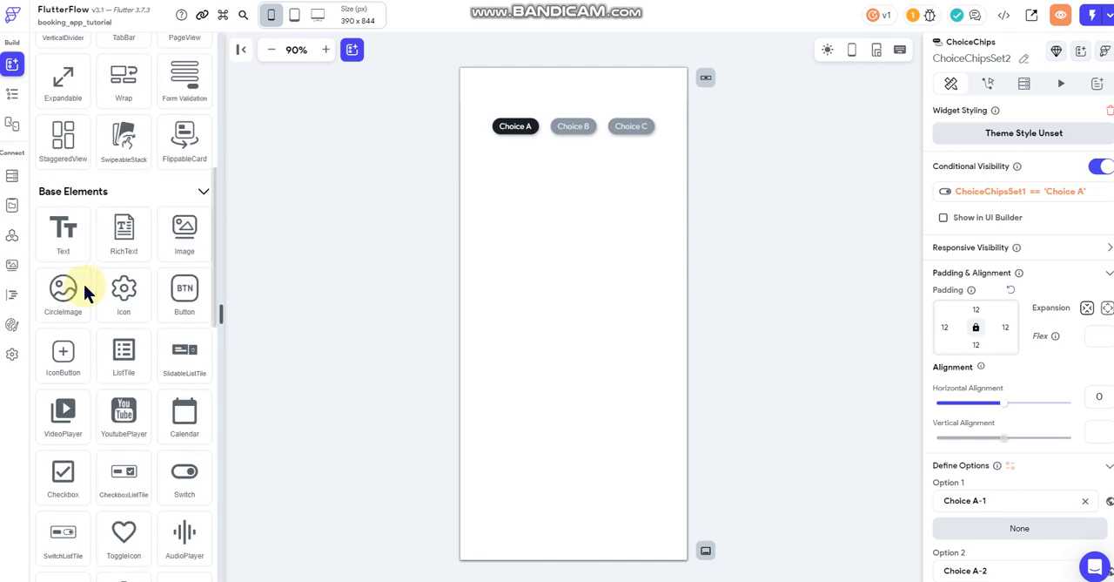
{"action": "scroll", "coordinate": [90, 288], "scroll_direction": "up", "scroll_amount": 6}
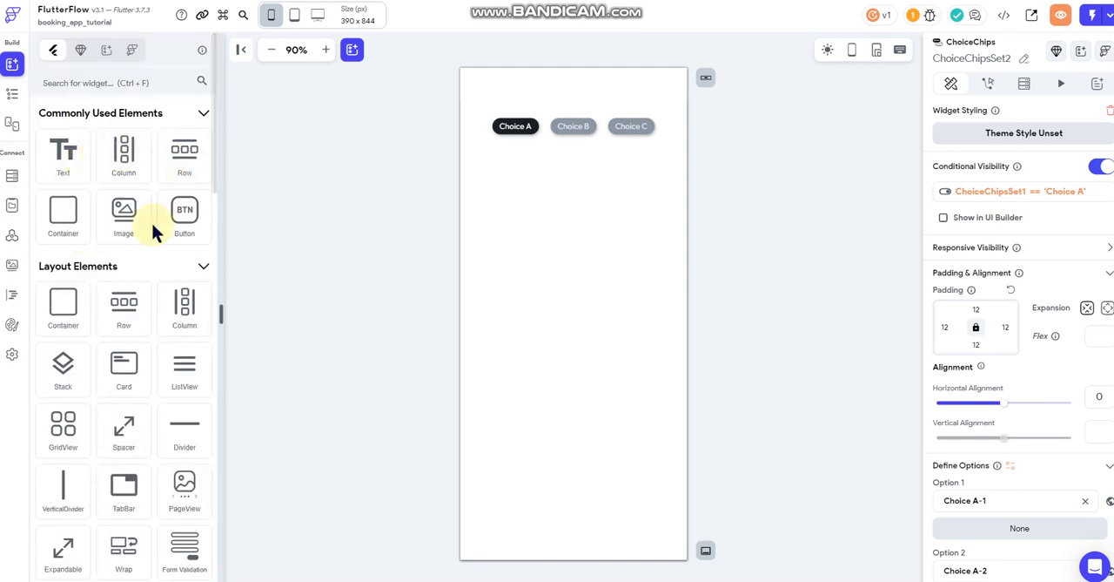
{"action": "scroll", "coordinate": [131, 383], "scroll_direction": "down", "scroll_amount": 4}
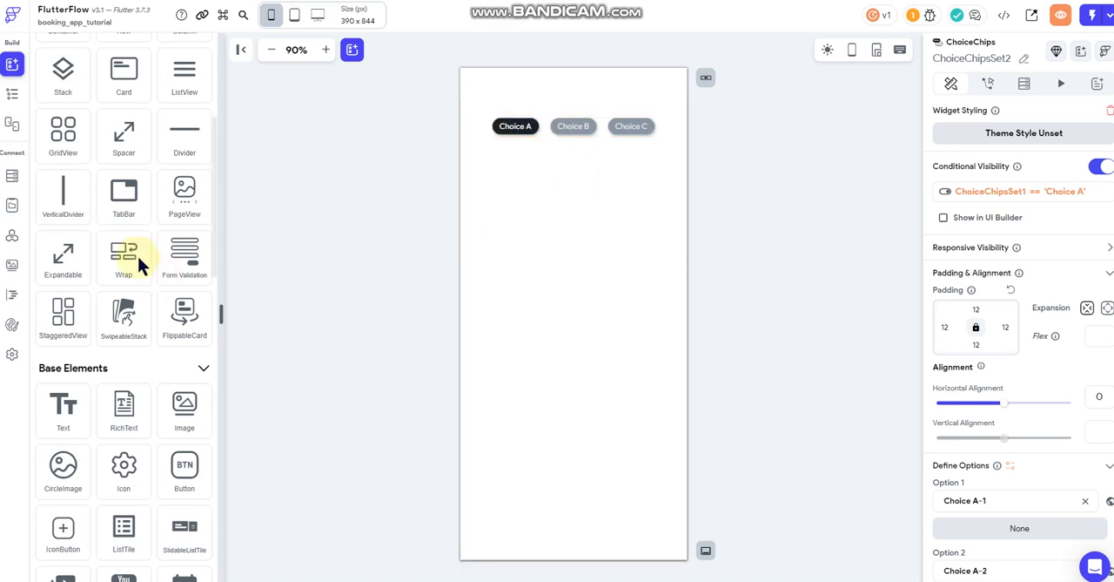
{"action": "scroll", "coordinate": [150, 247], "scroll_direction": "down", "scroll_amount": 15}
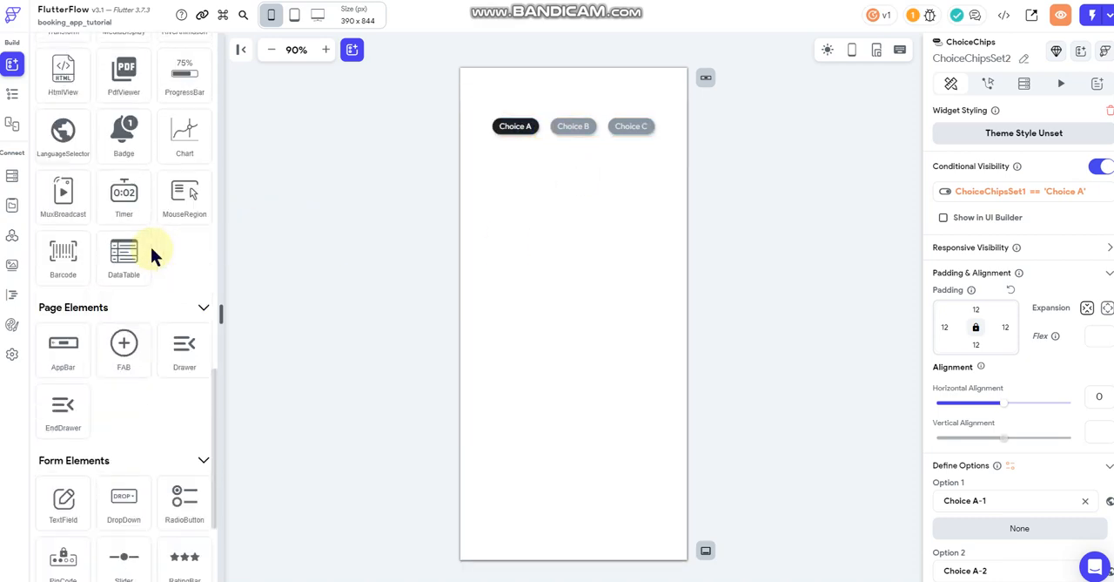
{"action": "scroll", "coordinate": [151, 243], "scroll_direction": "down", "scroll_amount": 1}
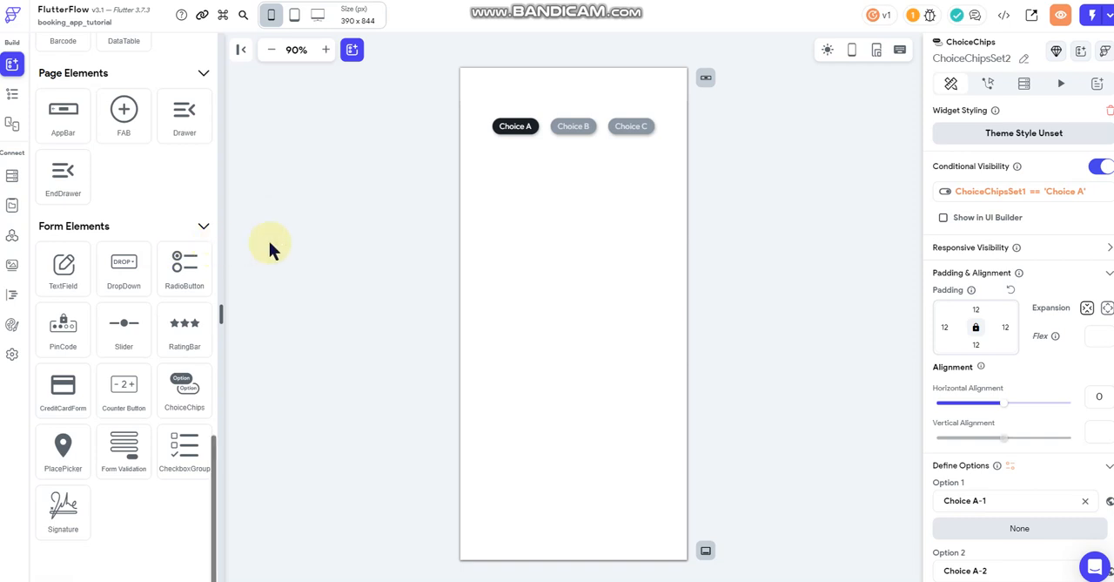
- Select ChoiceChipsSet1 and review its defined options in the widget properties
{"action": "left_click", "coordinate": [577, 125]}
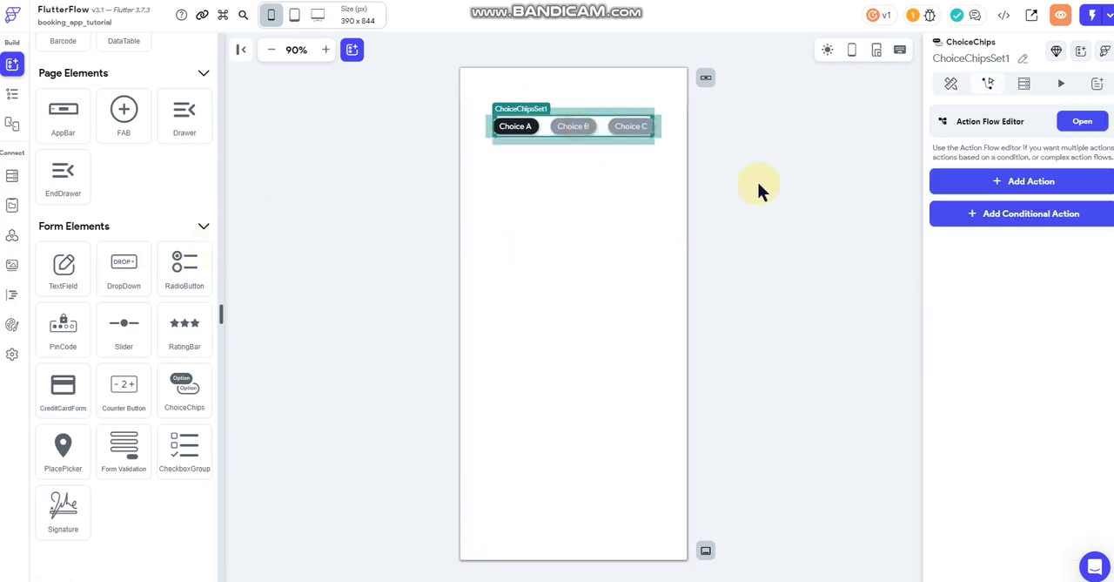
{"action": "left_click", "coordinate": [950, 84]}
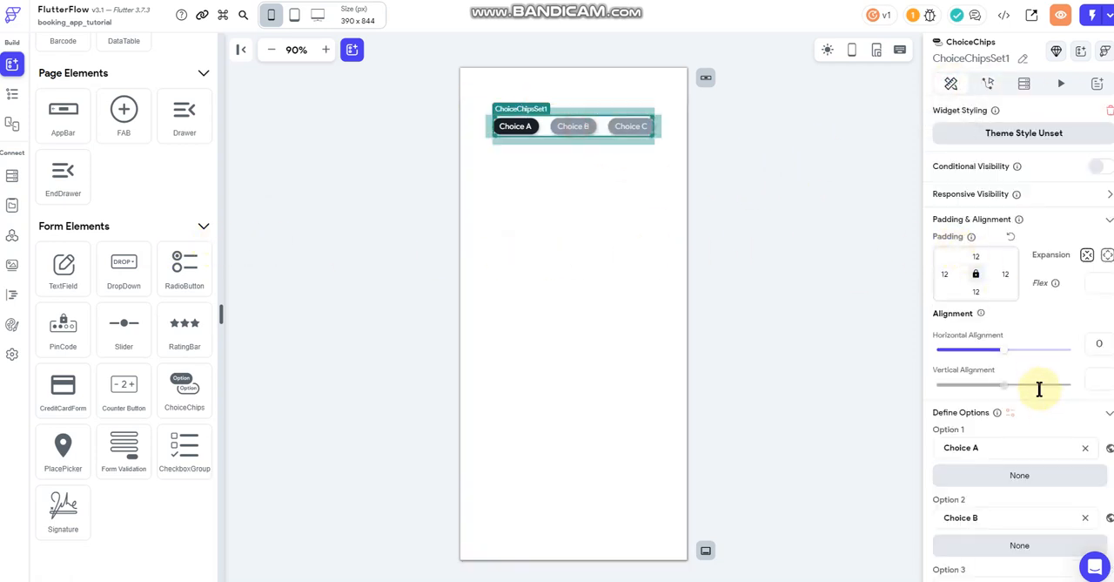
{"action": "scroll", "coordinate": [1041, 392], "scroll_direction": "down", "scroll_amount": 3}
{"action": "scroll", "coordinate": [1040, 392], "scroll_direction": "down", "scroll_amount": 1}
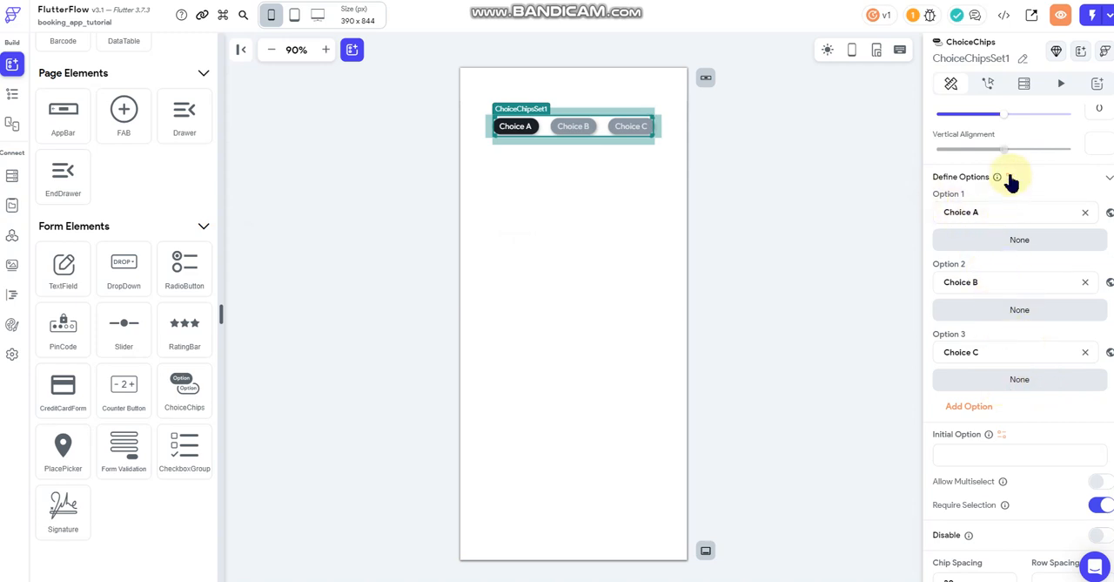
{"action": "left_click", "coordinate": [999, 206]}
{"action": "left_click_drag", "start_coordinate": [946, 214], "coordinate": [978, 213]}
{"action": "left_click", "coordinate": [973, 213]}
- View the variable source for the defined options of ChoiceChipsSet1, close it, and return to the ViewPost page properties
{"action": "left_click", "coordinate": [1011, 178]}
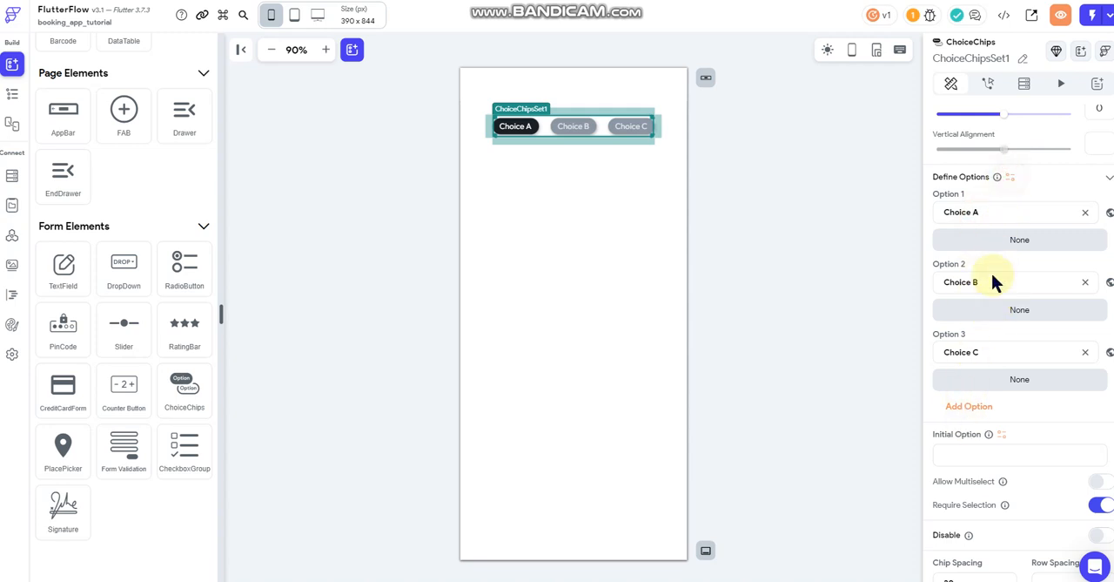
{"action": "left_click", "coordinate": [805, 498]}
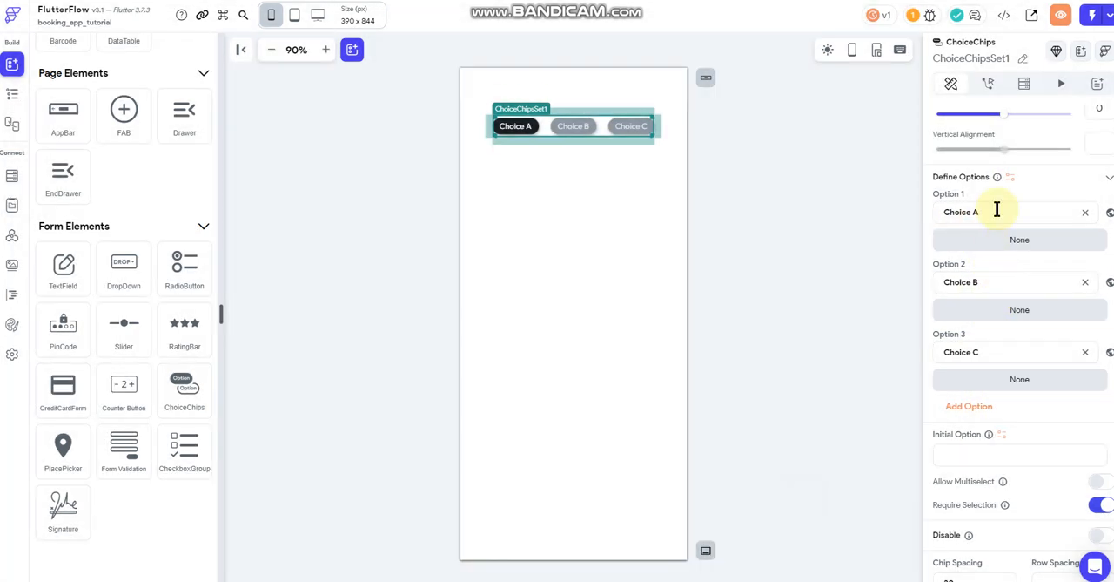
{"action": "left_click_drag", "start_coordinate": [980, 213], "coordinate": [954, 212]}
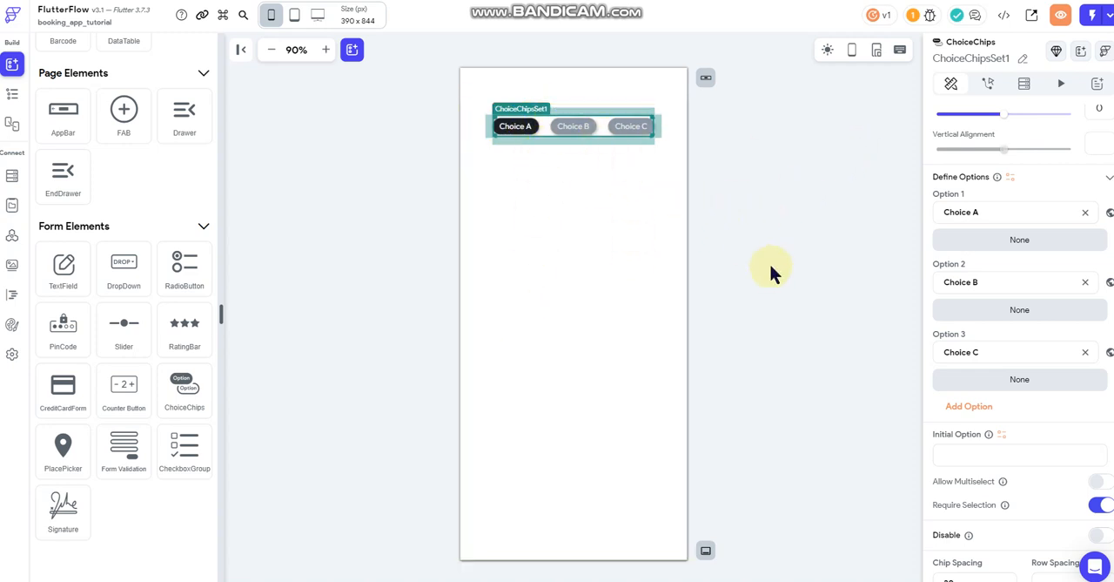
{"action": "left_click", "coordinate": [768, 204]}
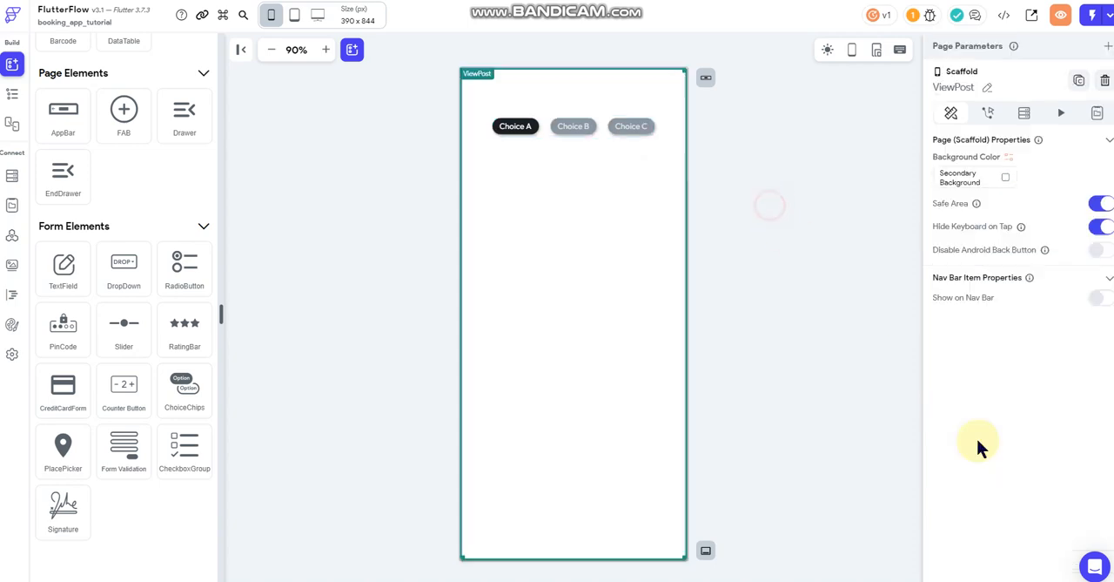